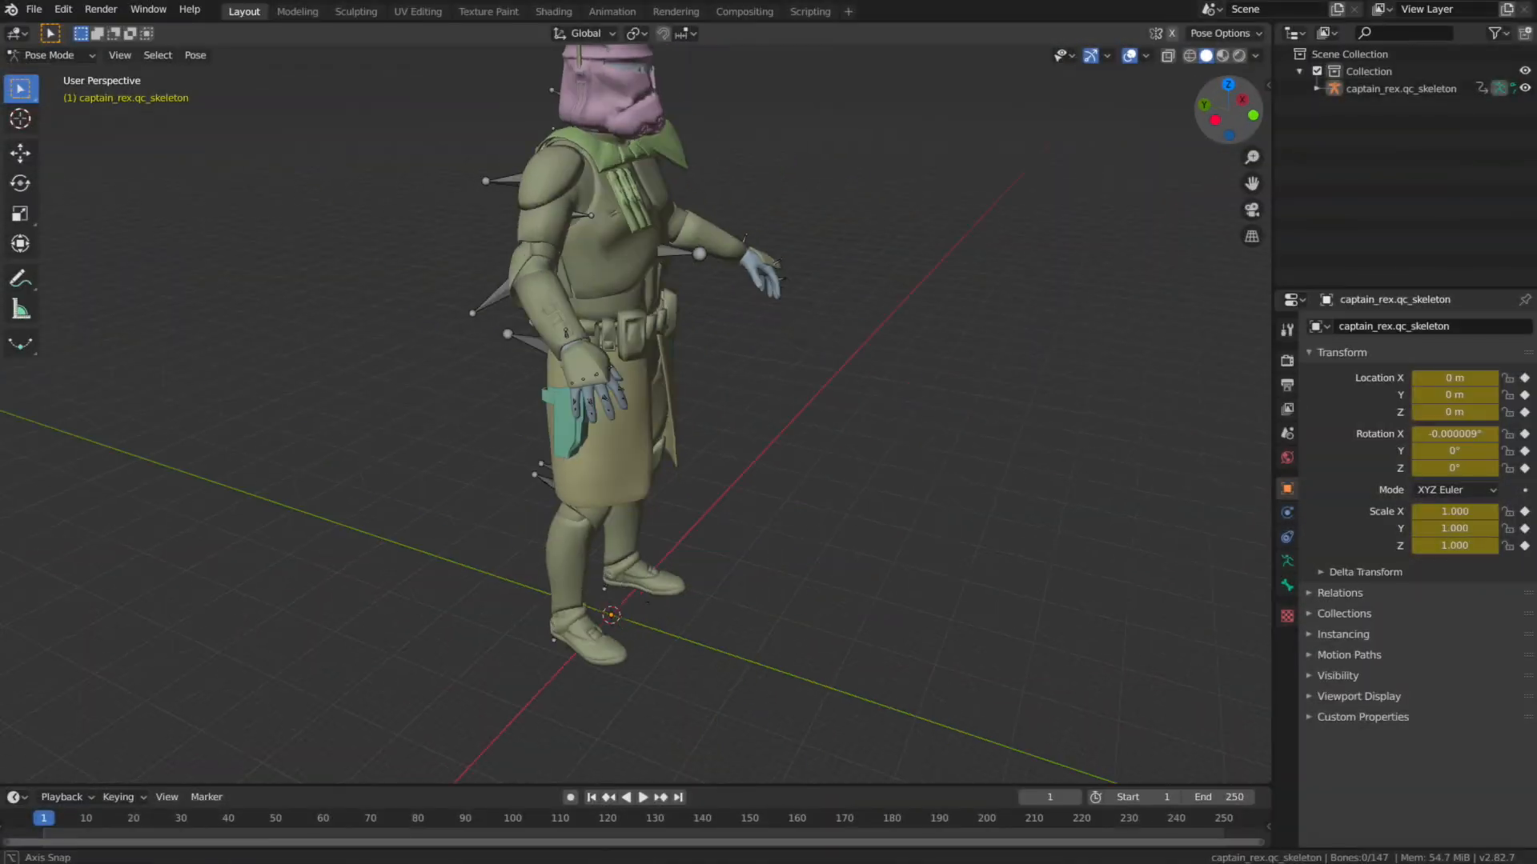
Begin posing the captain_rex skeleton by rotating an upper-arm bone out of its default position.
middle_drag(240, 240, 1123, 143)
drag(1229, 110, 1121, 113)
drag(669, 328, 640, 376)
drag(1229, 111, 1036, 106)
drag(598, 329, 597, 323)
Rotate the right arm's bones so the forearm bends and the hand is raised.
middle_drag(800, 349, 981, 357)
click(727, 342)
drag(778, 379, 785, 359)
drag(734, 346, 731, 374)
click(625, 410)
drag(640, 299, 611, 298)
Rotate the left arm's bones to lower the arm towards the character's side.
drag(1229, 110, 832, 121)
click(699, 327)
middle_drag(700, 327, 908, 328)
drag(878, 276, 863, 320)
click(898, 422)
drag(943, 417, 939, 448)
drag(1227, 112, 1201, 117)
click(647, 280)
drag(1228, 112, 1253, 118)
drag(657, 191, 651, 195)
key(ctrl+z)
Rotate the upper-body bones to refine how the torso and raised arm are held.
middle_drag(653, 197, 868, 202)
click(647, 389)
drag(704, 352, 702, 336)
click(695, 286)
drag(682, 219, 656, 232)
middle_drag(657, 231, 181, 250)
Rotate the left and right thigh bones to spread the legs into a wider stance.
click(545, 521)
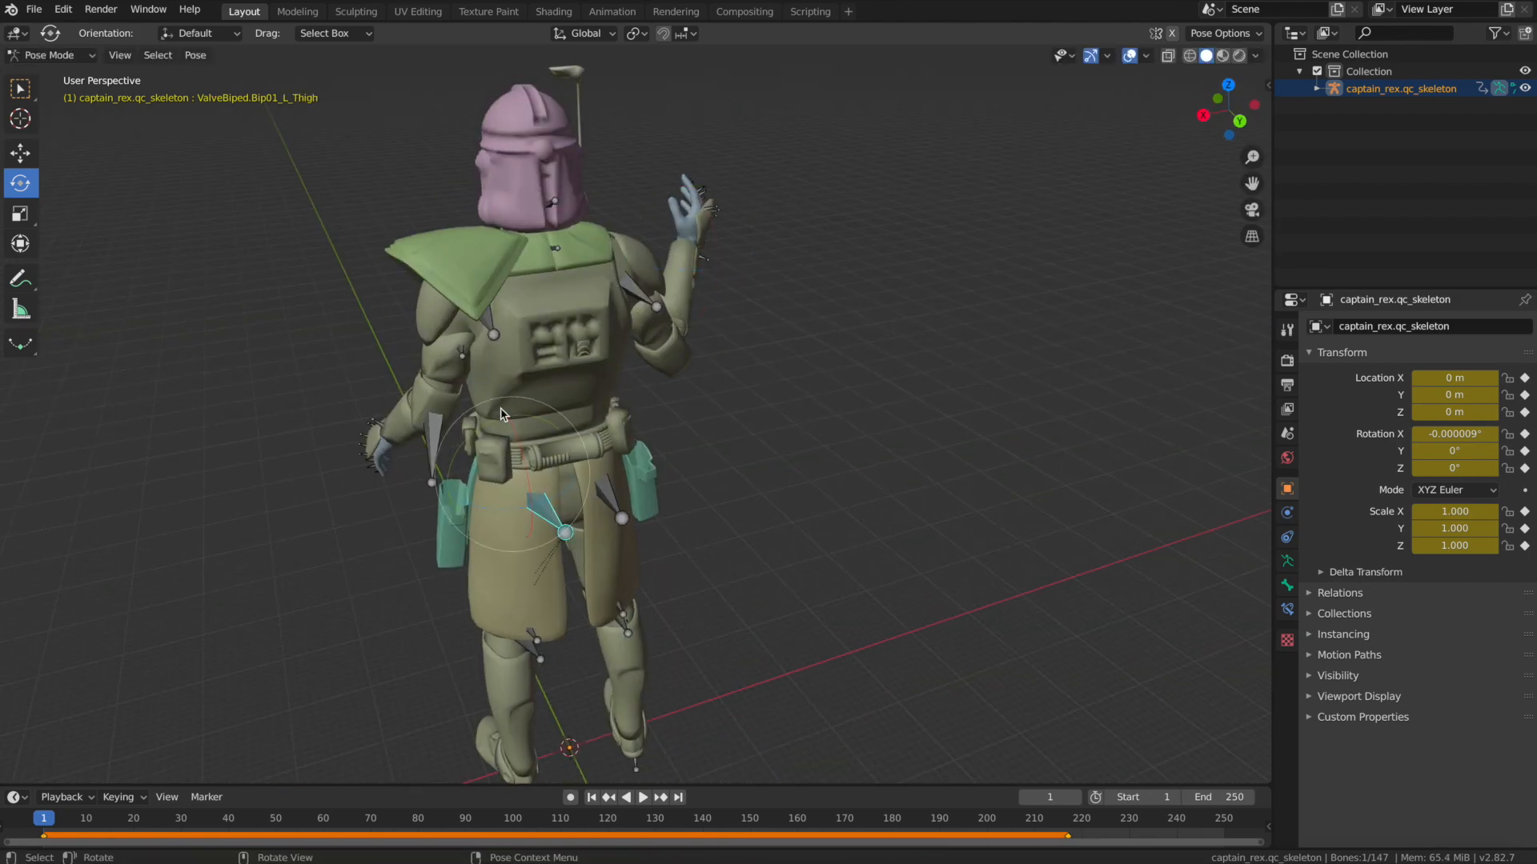
drag(482, 424, 506, 452)
middle_drag(1192, 243, 1048, 256)
click(487, 437)
middle_drag(487, 437, 300, 424)
drag(697, 343, 709, 361)
Rotate the lower bones of both legs so the feet match the wider stance.
scroll(865, 444, up, 2)
shift+middle_drag(867, 443, 600, 160)
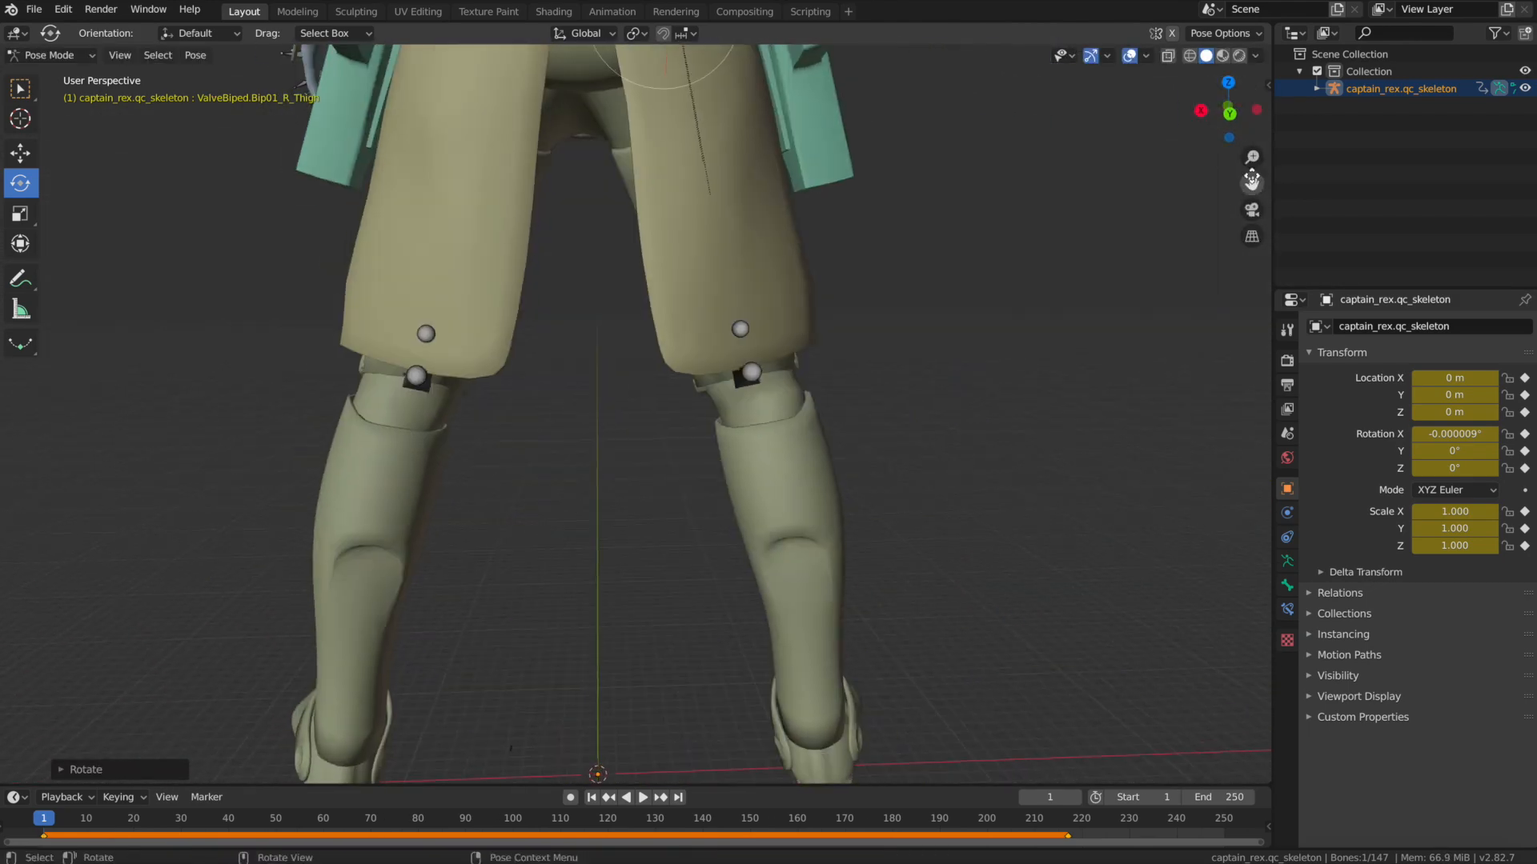
shift+middle_drag(720, 481, 788, 248)
click(896, 605)
drag(900, 474, 834, 484)
click(392, 615)
drag(442, 525, 436, 533)
Rotate the right and left calf bones to bend both knees slightly.
middle_drag(436, 533, 216, 537)
click(552, 201)
drag(546, 137, 533, 141)
click(525, 154)
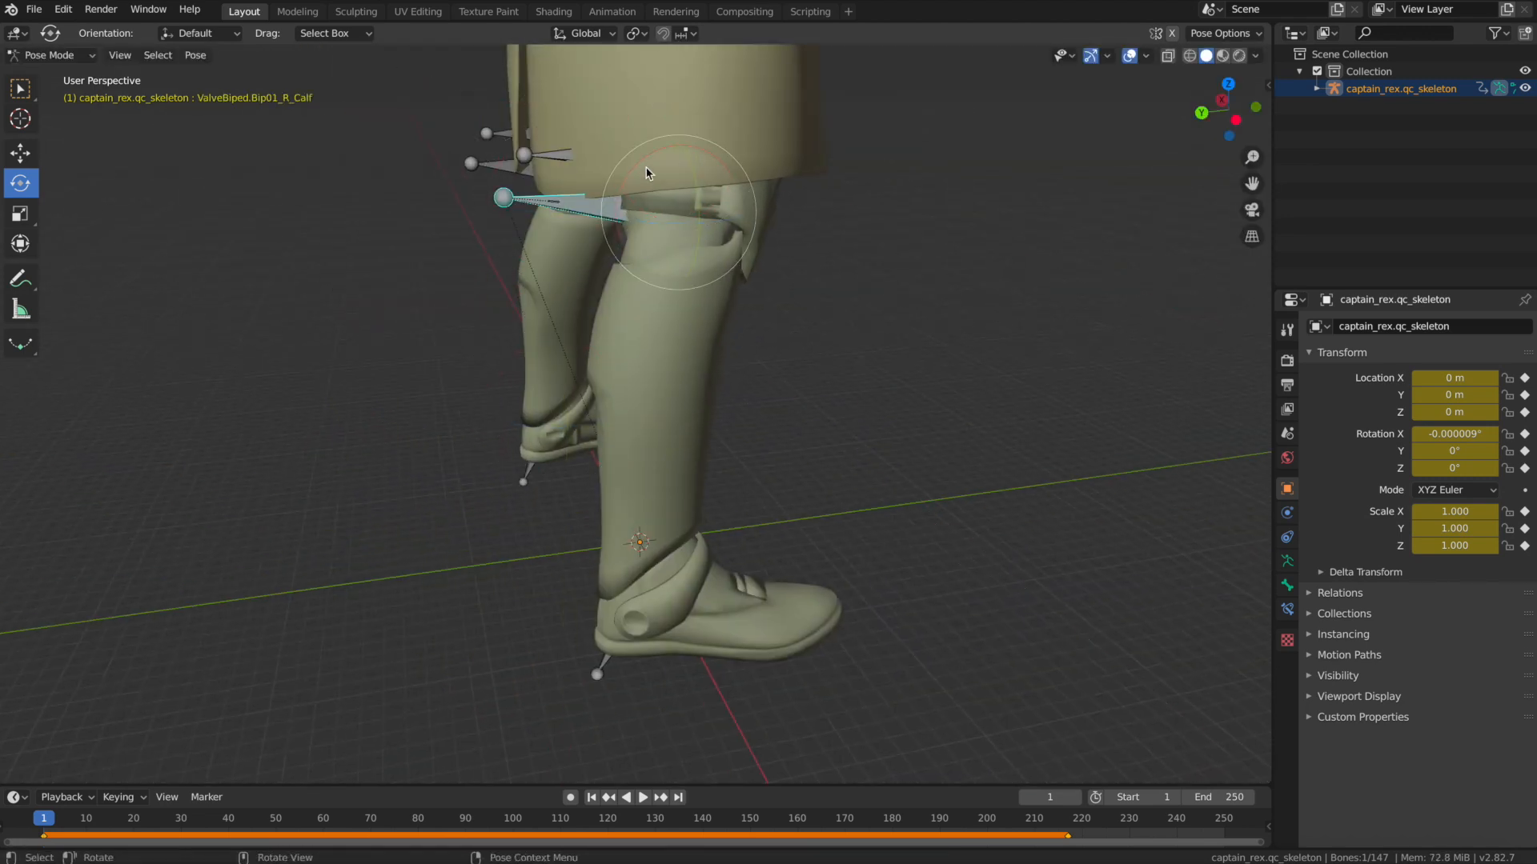
drag(646, 157, 655, 152)
middle_drag(1235, 120, 800, 164)
click(790, 177)
drag(685, 135, 674, 130)
Rotate the left and right foot bones so the feet rest flat under the bent legs.
middle_drag(764, 552, 809, 567)
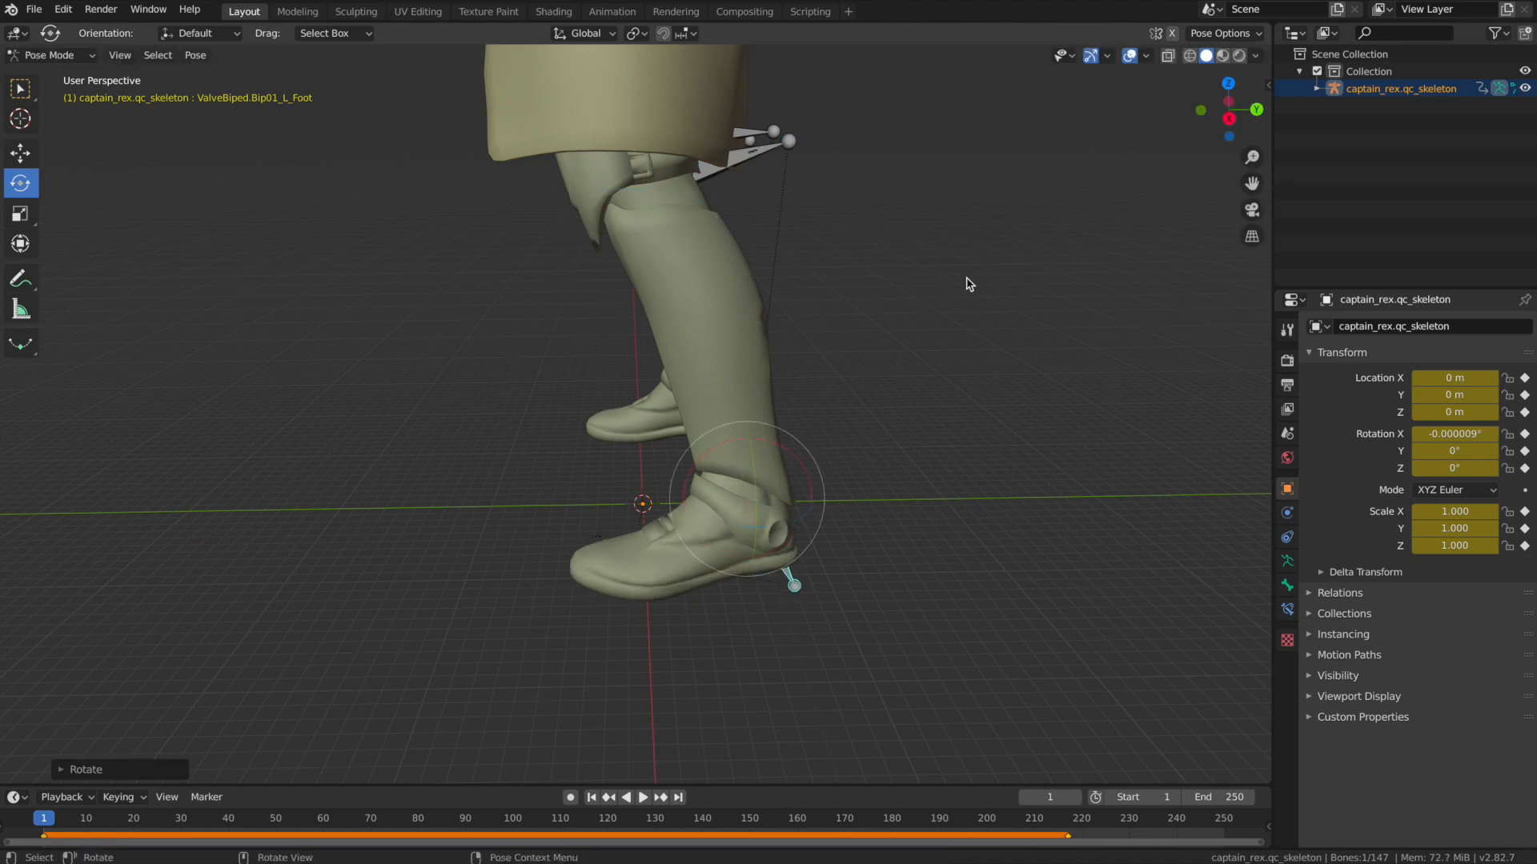
drag(1232, 116, 873, 136)
click(553, 571)
drag(629, 414, 618, 412)
drag(1232, 116, 1032, 116)
click(746, 450)
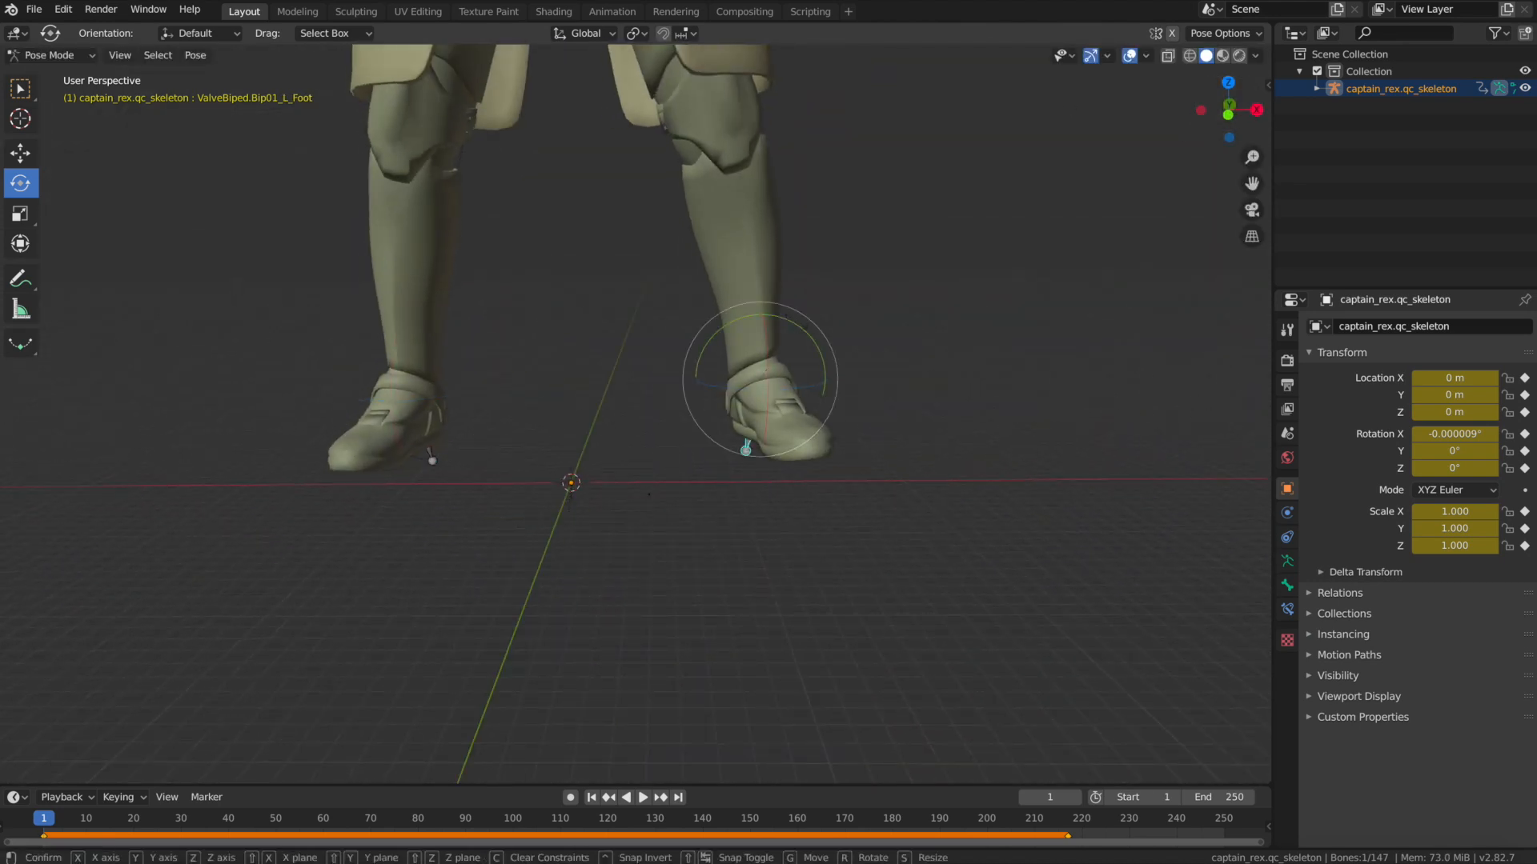
drag(794, 325, 801, 333)
Rotate the right upper-arm bone from behind the figure to adjust the raised arm.
drag(1252, 184, 1392, 189)
scroll(573, 488, down, 8)
click(573, 487)
drag(1252, 185, 1251, 424)
scroll(1252, 184, up, 2)
drag(1232, 116, 1473, 144)
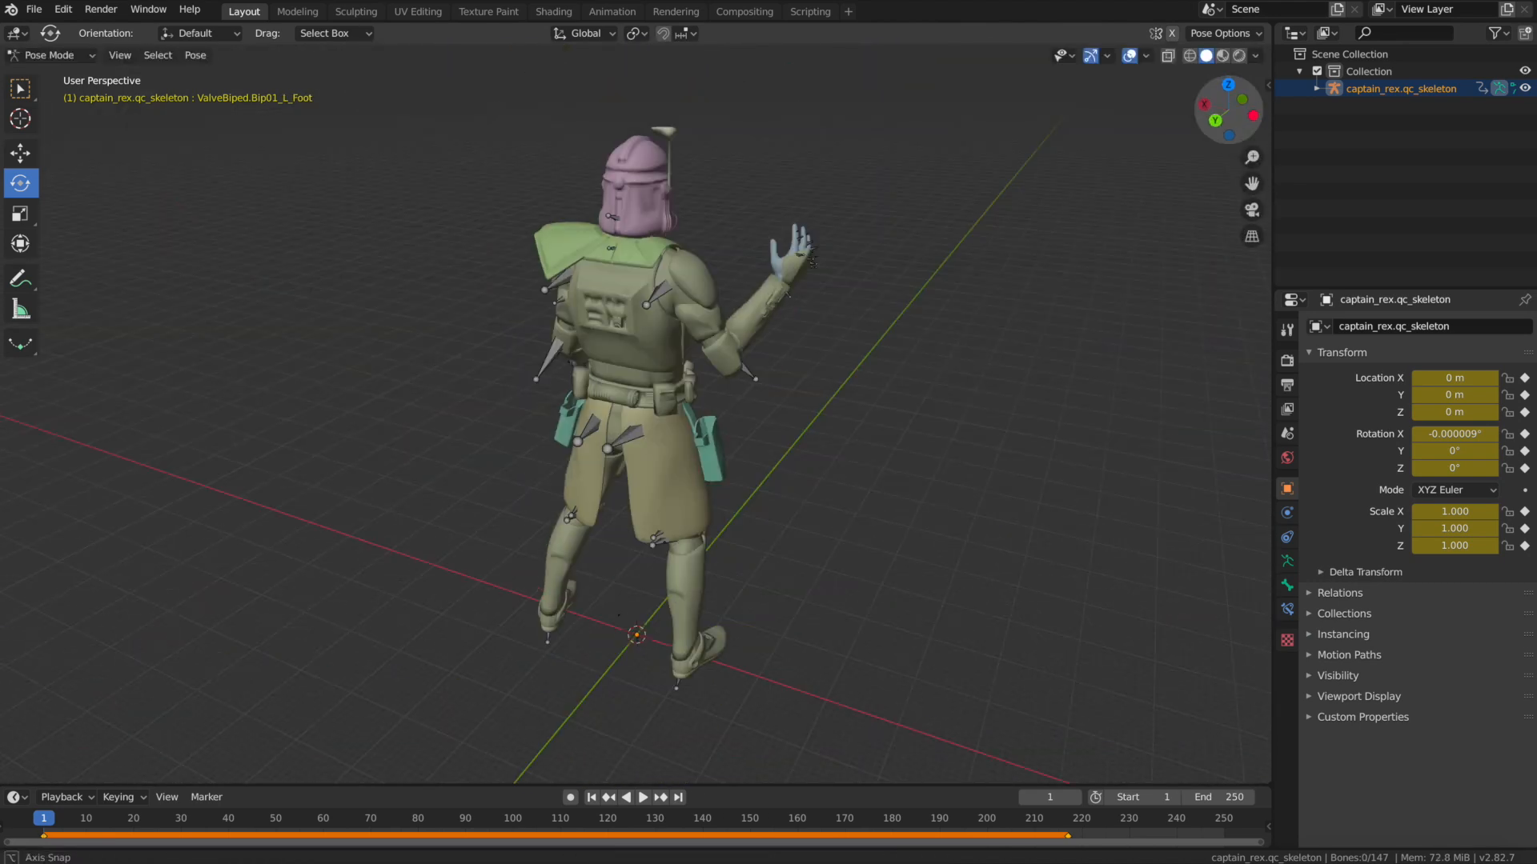
drag(657, 265, 680, 253)
drag(1232, 116, 896, 56)
drag(680, 260, 696, 257)
Rotate two further upper-body bones to fine-tune the shoulders and arms.
drag(1233, 116, 1272, 116)
scroll(611, 320, up, 4)
scroll(611, 320, up, 3)
drag(1252, 184, 1303, 296)
click(615, 289)
drag(615, 301, 622, 303)
drag(1233, 117, 1461, 156)
scroll(1252, 183, down, 5)
click(1169, 208)
click(732, 252)
drag(749, 260, 757, 276)
Rotate two arm bones to refine the bend of the arms.
drag(1232, 116, 1081, 118)
click(693, 412)
drag(677, 368, 690, 392)
drag(1232, 116, 1385, 112)
click(810, 407)
drag(780, 434, 773, 442)
Adjust the right forearm bone's rotation, including a turn about the global Z axis.
drag(1233, 116, 1188, 116)
scroll(720, 360, down, 2)
click(542, 360)
drag(557, 368, 558, 376)
drag(1232, 116, 1277, 117)
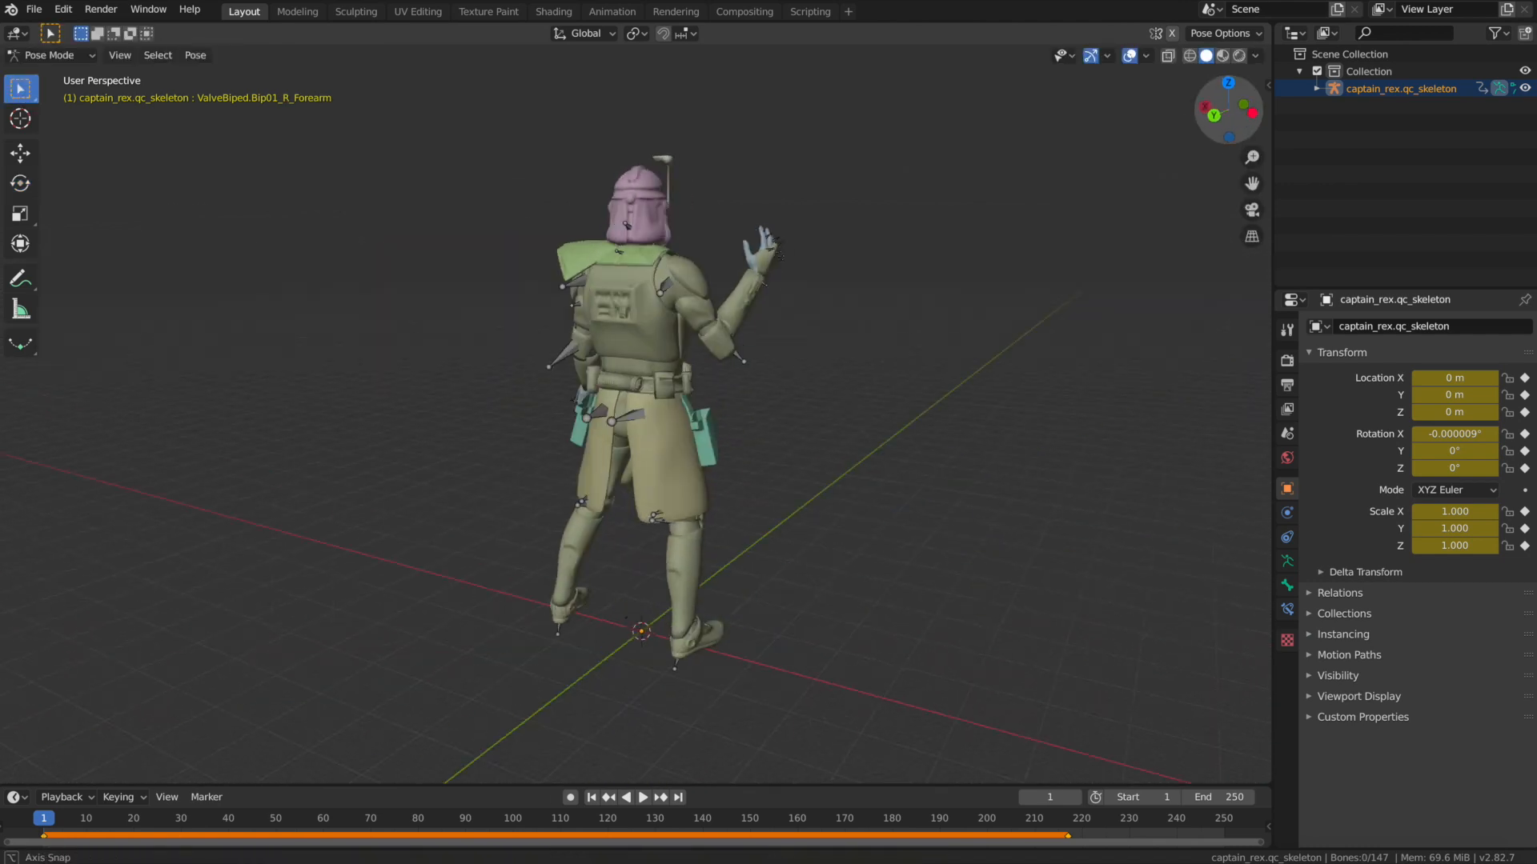
click(20, 183)
drag(1232, 116, 1235, 109)
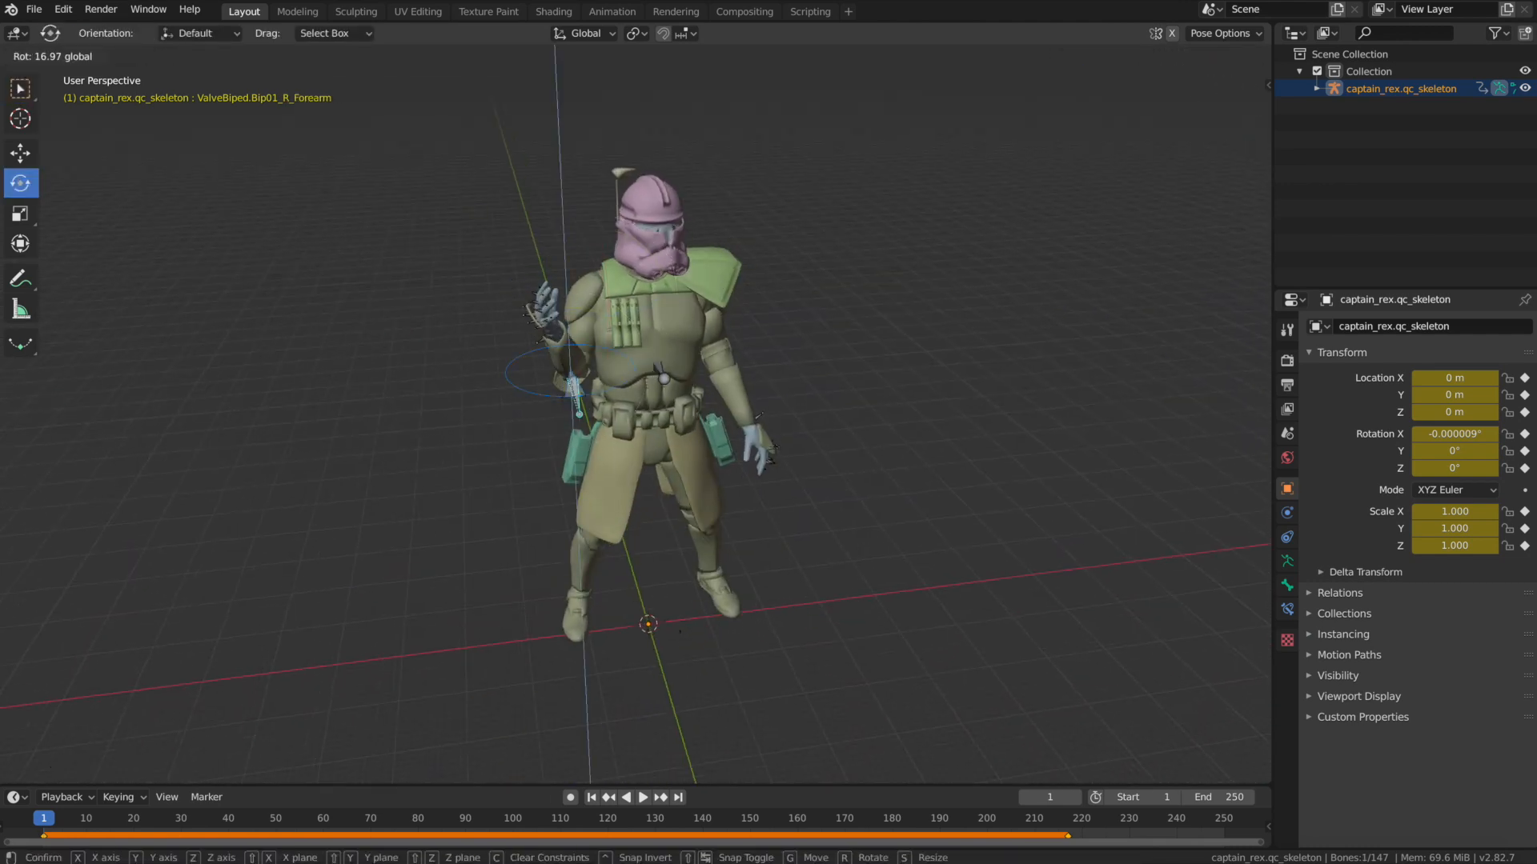
drag(585, 309, 597, 298)
click(1206, 60)
Rotate the left upper-arm bone slightly to adjust how the lowered arm hangs.
mouse_move(1226, 111)
mouse_down()
mouse_move(1312, 92)
mouse_move(1215, 96)
mouse_move(1312, 120)
mouse_up()
click(678, 300)
drag(693, 297, 708, 295)
Rotate the left forearm bone and adjust the hand at its end for a relaxed lowered arm.
drag(1228, 111, 953, 74)
drag(1228, 110, 1077, 108)
click(612, 368)
drag(538, 360, 534, 351)
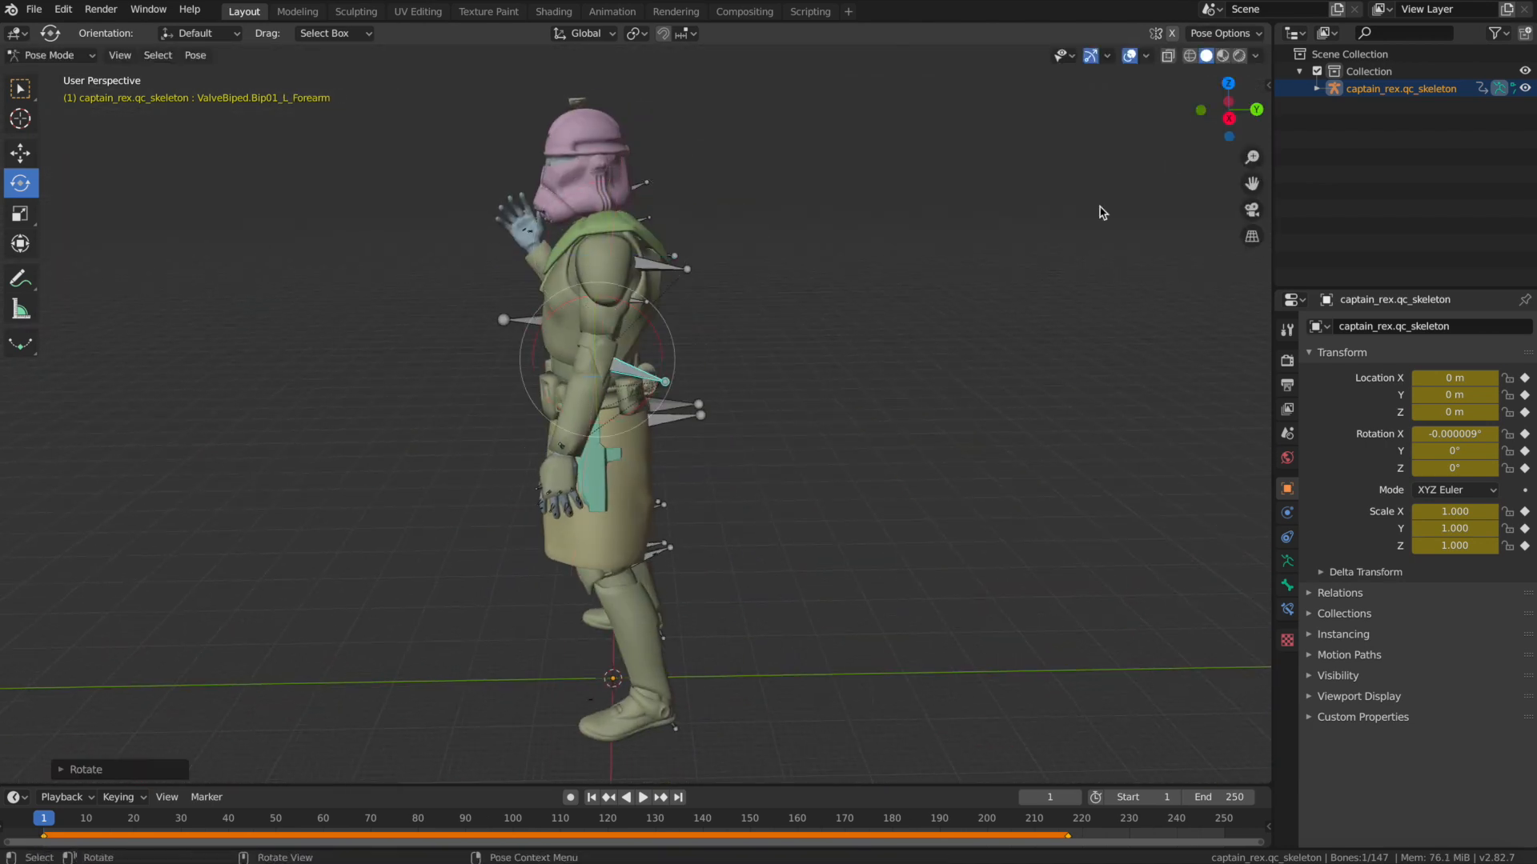
drag(1228, 111, 1377, 108)
click(781, 417)
drag(760, 451, 788, 448)
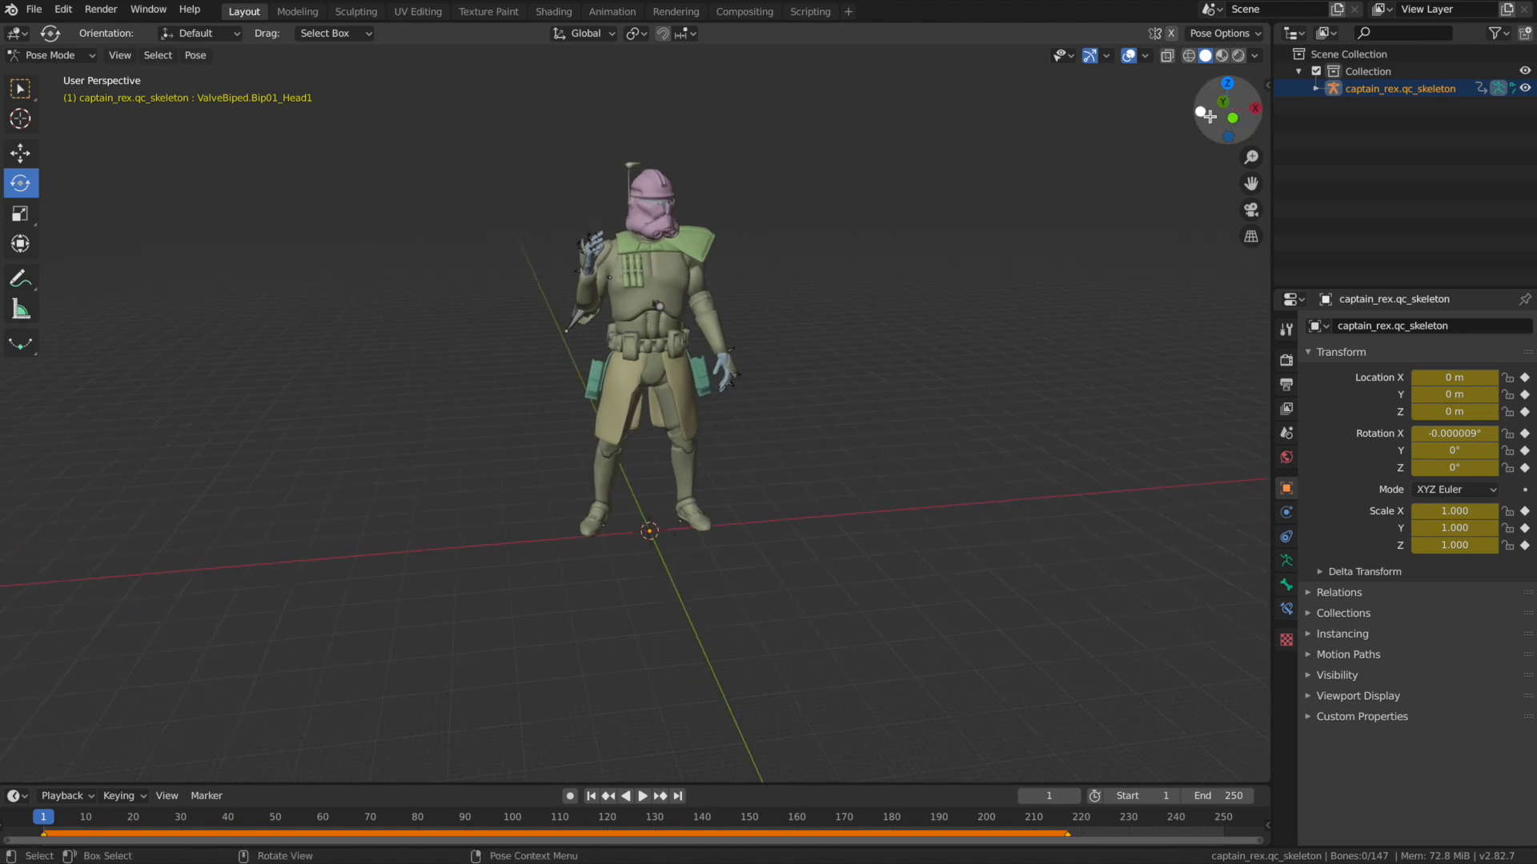
drag(1206, 116, 1198, 119)
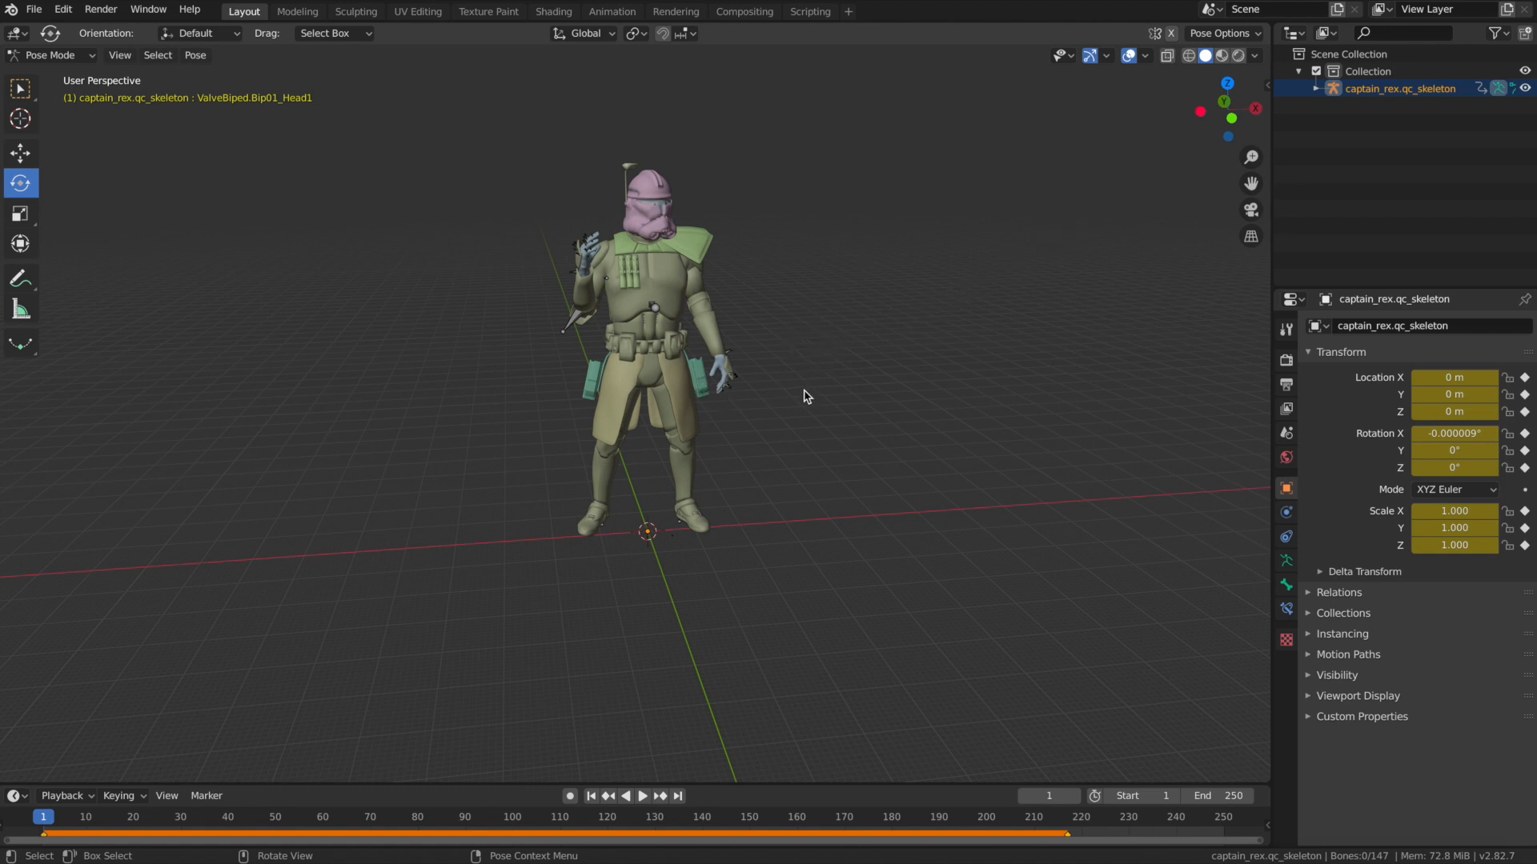
drag(1232, 126, 1193, 127)
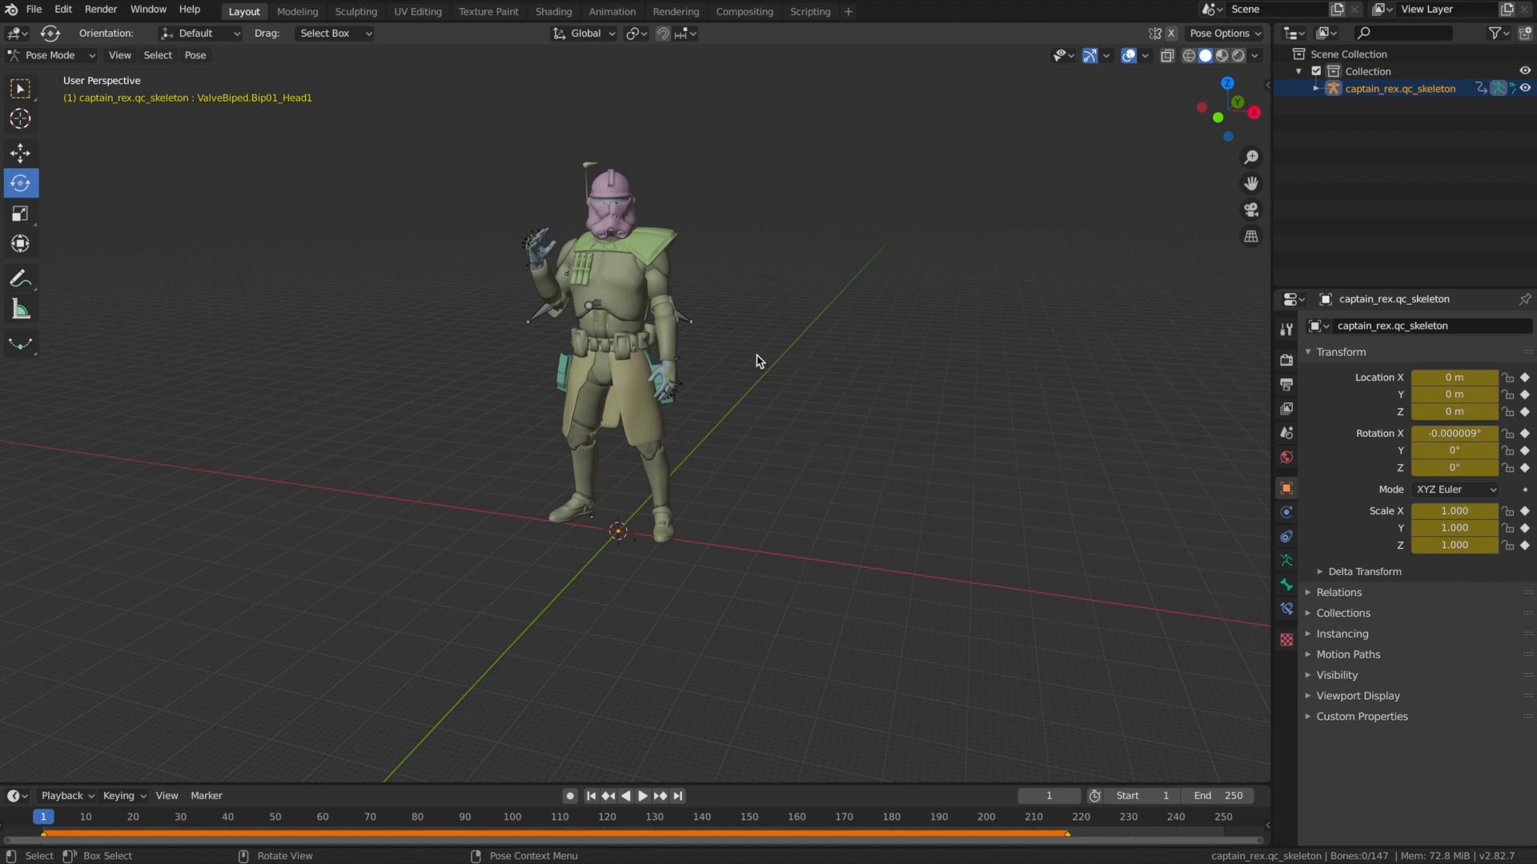
drag(1221, 100, 1225, 104)
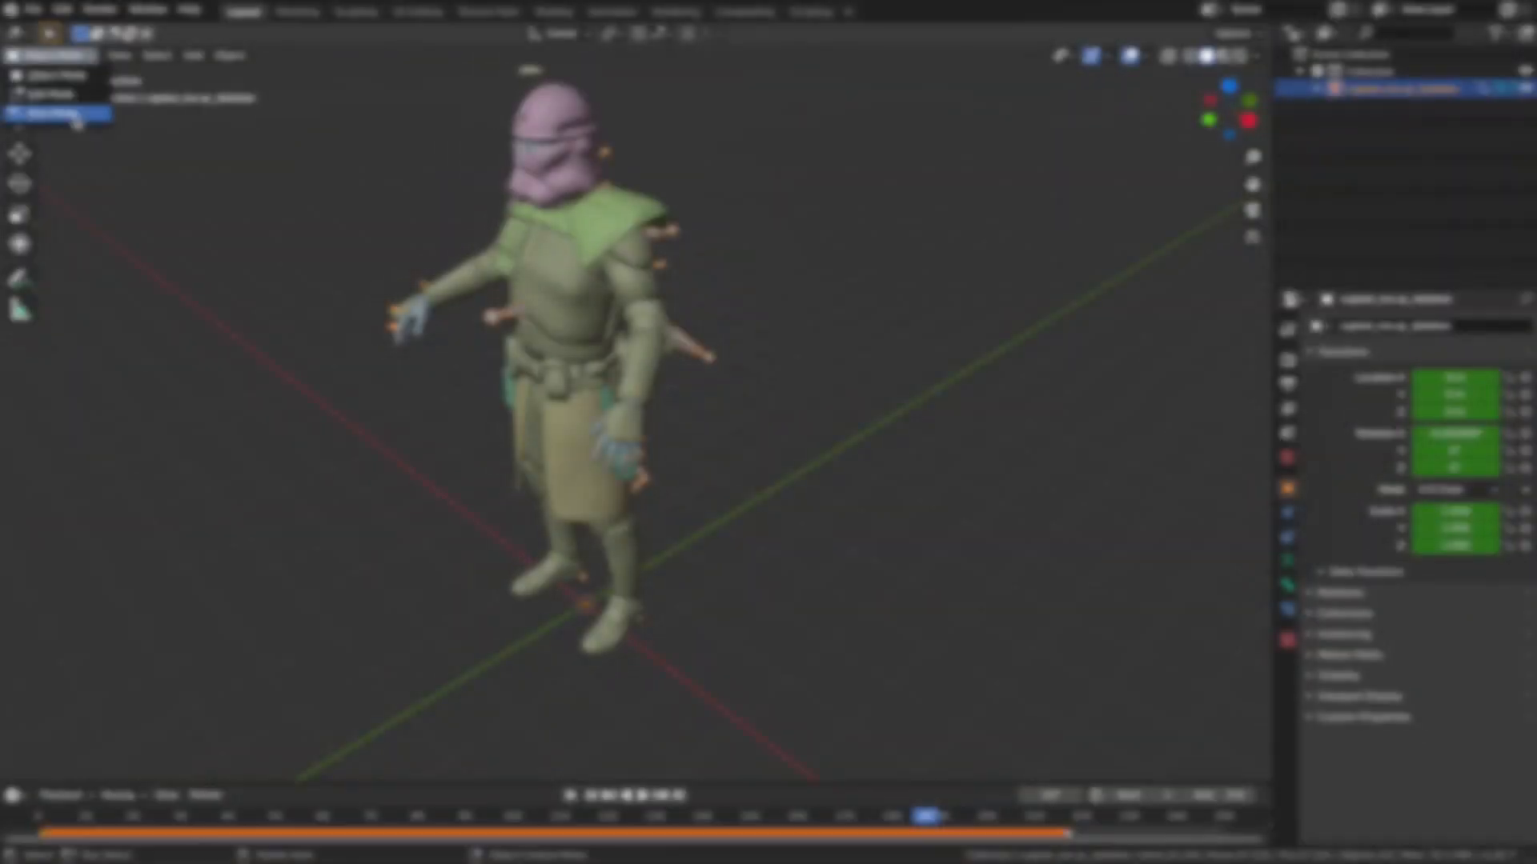
drag(1224, 111, 1238, 111)
Start a new pose by rotating the skeleton's bones, including a rotation about the X axis.
key(r)
key(x)
drag(798, 276, 798, 266)
drag(1231, 114, 1153, 112)
drag(505, 362, 494, 327)
drag(1225, 113, 1255, 132)
drag(808, 372, 795, 373)
drag(1224, 110, 1263, 84)
drag(861, 248, 851, 264)
Rotate two arm bones to lift the arm away from the body.
drag(1229, 111, 1033, 87)
click(584, 232)
drag(500, 173, 525, 165)
drag(1229, 110, 1275, 130)
click(540, 328)
drag(542, 304, 554, 295)
drag(1228, 111, 1249, 160)
drag(889, 382, 896, 392)
Rotate the outer arm bones to turn the forearm and hand outward.
drag(1229, 111, 1109, 45)
drag(560, 240, 552, 232)
drag(1229, 111, 1288, 124)
click(449, 278)
drag(652, 276, 664, 296)
drag(1232, 95, 1331, 88)
drag(926, 190, 946, 165)
Rotate two more upper-body bones to adjust the shoulder area of the new pose.
drag(1229, 111, 1068, 68)
click(560, 195)
drag(565, 189, 549, 211)
drag(1229, 111, 1073, 136)
click(697, 184)
drag(594, 168, 601, 196)
Rotate a forearm bone along several directions to bend the elbow.
drag(1229, 110, 1049, 96)
click(700, 297)
drag(538, 299, 545, 313)
drag(1228, 111, 1333, 152)
drag(723, 324, 711, 356)
drag(1229, 111, 1281, 113)
drag(725, 320, 721, 307)
Rotate an upper-body bone in two directions to refine the arms-out pose.
click(713, 169)
drag(759, 105, 747, 112)
drag(1229, 110, 1172, 157)
drag(642, 216, 645, 231)
drag(1229, 111, 1273, 92)
Rotate the right arm's bones, including the right forearm, so the bent arm reaches forward with the hand raised.
click(764, 345)
mouse_move(1211, 135)
mouse_down()
mouse_move(1124, 88)
mouse_move(1217, 120)
mouse_up()
drag(798, 199, 788, 190)
drag(1225, 114, 1221, 53)
drag(890, 249, 895, 240)
click(775, 300)
drag(788, 254, 804, 225)
drag(1240, 96, 1194, 91)
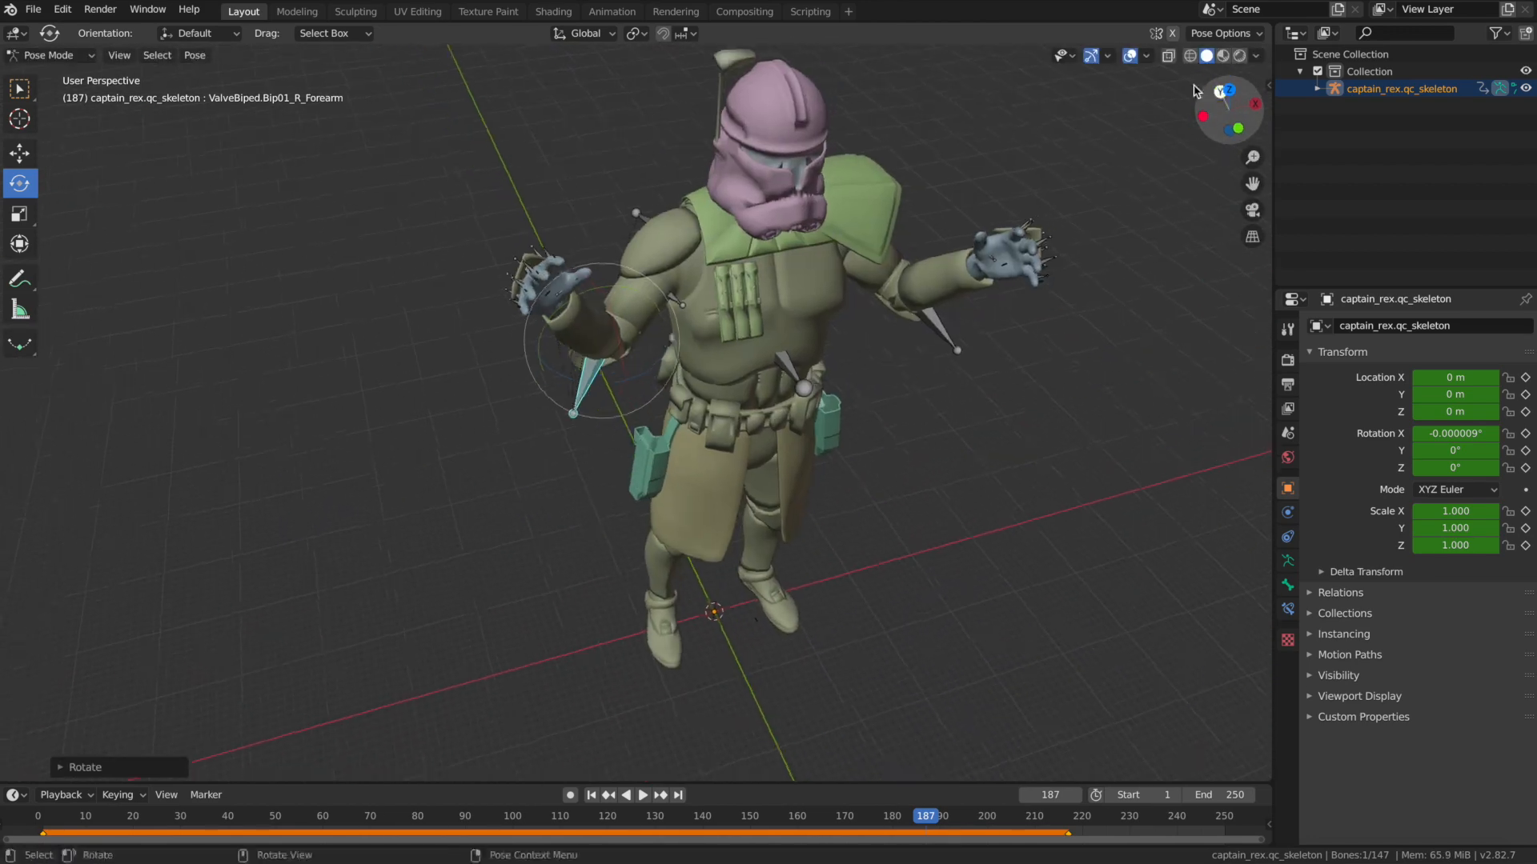
Rotate the right forearm and two more arm bones to lift the bent arms.
drag(631, 382, 623, 387)
drag(1205, 102, 1335, 104)
click(723, 145)
drag(790, 104, 789, 96)
drag(1225, 104, 1127, 95)
click(613, 194)
drag(560, 216, 555, 199)
drag(1225, 100, 1356, 122)
Rotate two further arm bones so both forearms point upward with the hands raised.
click(799, 190)
drag(822, 257, 818, 246)
drag(1224, 112, 1180, 108)
drag(1252, 184, 1227, 310)
drag(1224, 108, 1353, 104)
click(730, 253)
drag(737, 260, 738, 254)
drag(1224, 108, 1068, 104)
Rotate the head bone from several viewing angles to turn and tilt the helmet.
click(789, 190)
drag(650, 220, 641, 218)
drag(1225, 108, 1210, 103)
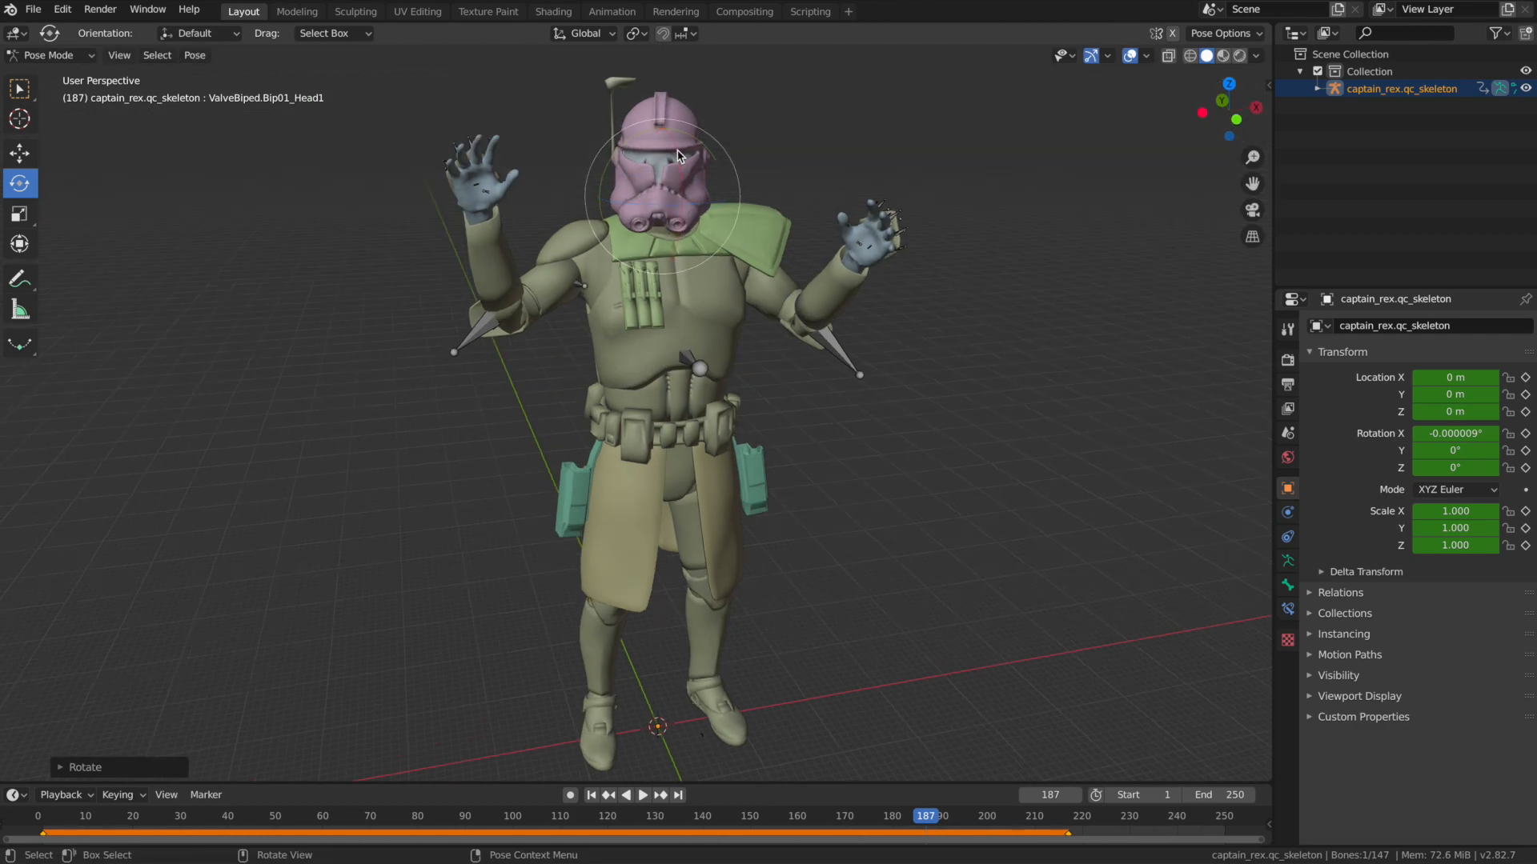
drag(653, 222, 645, 220)
drag(1210, 102, 1228, 85)
drag(650, 223, 664, 227)
drag(1225, 111, 1437, 126)
Rotate two hip-area bones to start spreading the legs apart.
click(1155, 146)
click(730, 361)
drag(1232, 112, 964, 101)
drag(563, 268, 587, 265)
drag(1224, 110, 1440, 120)
click(639, 317)
drag(554, 235, 576, 232)
drag(1242, 107, 1321, 90)
Rotate the leg bones further and bend the left knee for a wide stance.
drag(557, 264, 574, 270)
drag(1218, 97, 1305, 113)
drag(703, 291, 711, 274)
drag(1225, 104, 1301, 95)
drag(745, 272, 730, 268)
click(778, 450)
drag(856, 389, 877, 437)
drag(1232, 110, 993, 114)
Rotate the right thigh bone to refine the spread of the right leg.
click(624, 352)
drag(1229, 110, 1433, 102)
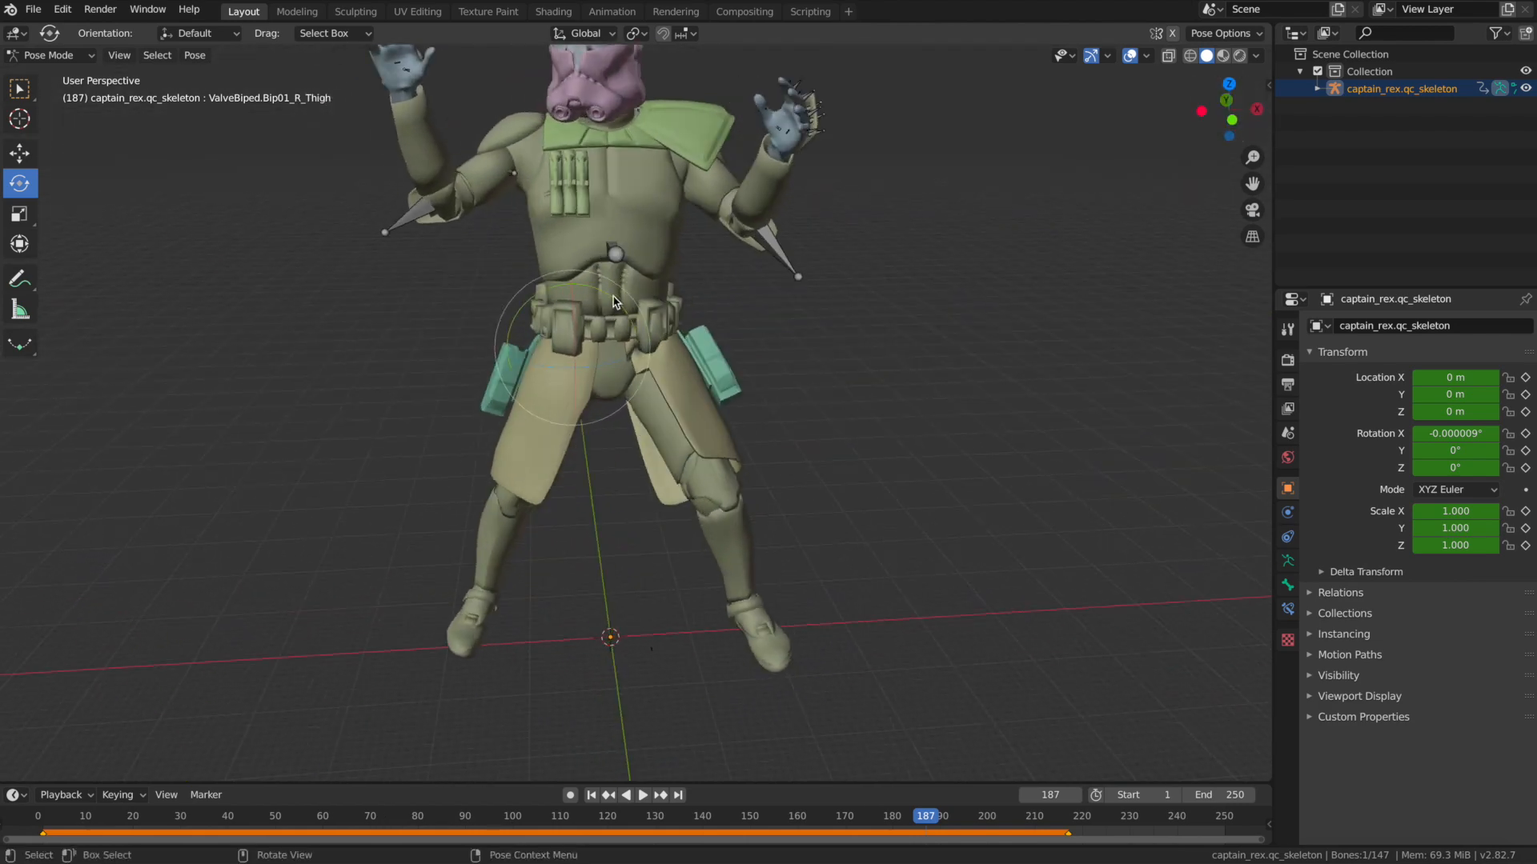
drag(628, 313, 634, 324)
drag(1226, 111, 1215, 86)
Rotate the left foot bone to set the foot toward the ground.
click(753, 618)
drag(802, 602, 808, 584)
mouse_move(1228, 110)
mouse_down()
mouse_move(1152, 108)
mouse_move(1289, 108)
mouse_move(1393, 143)
mouse_move(1364, 120)
mouse_move(1308, 146)
mouse_move(1239, 84)
mouse_up()
scroll(1228, 111, down, 2)
scroll(1229, 110, up, 3)
Rotate the right foot bone in several directions to align it with the ground.
middle_drag(425, 600, 632, 572)
click(623, 694)
drag(642, 593, 663, 597)
middle_drag(632, 560, 684, 550)
drag(695, 582, 700, 570)
drag(1229, 110, 1022, 119)
Rotate a hip-area bone and two lower-leg and foot bones to refine the wide stance.
click(653, 360)
drag(520, 372, 530, 369)
drag(1229, 111, 1508, 69)
click(505, 643)
drag(497, 662, 517, 652)
middle_drag(769, 320, 337, 369)
click(480, 560)
middle_drag(480, 364, 448, 364)
Rotate one upper and one lower leg bone to correct the leg's position.
click(679, 350)
scroll(622, 368, up, 3)
drag(593, 408, 596, 488)
scroll(608, 400, down, 2)
middle_drag(608, 400, 648, 312)
drag(1229, 112, 1264, 120)
click(624, 377)
drag(674, 346, 693, 344)
mouse_move(1235, 114)
mouse_down()
mouse_move(1164, 98)
mouse_move(1248, 105)
mouse_up()
click(631, 606)
drag(760, 504, 764, 509)
Rotate a foot bone slightly to correct the foot's angle.
drag(1225, 112, 1160, 112)
scroll(1083, 205, down, 2)
scroll(737, 489, up, 1)
click(658, 448)
scroll(800, 360, up, 3)
click(594, 663)
drag(597, 671, 599, 663)
scroll(1049, 192, down, 2)
Rotate two leg bones slightly to fine-tune the bent-knee stance.
drag(1229, 112, 1329, 112)
click(1003, 512)
scroll(1193, 130, up, 4)
click(713, 476)
drag(798, 431, 803, 435)
drag(1229, 111, 1360, 112)
click(610, 364)
drag(681, 308, 686, 315)
mouse_move(1229, 110)
mouse_down()
mouse_move(1251, 106)
mouse_move(1229, 109)
mouse_up()
drag(709, 342, 712, 351)
drag(1229, 111, 1317, 108)
Make one more small rotation of a lower-leg bone to finish the leg placement.
click(836, 406)
scroll(849, 413, up, 3)
click(890, 455)
drag(953, 425, 956, 432)
scroll(1229, 110, down, 2)
drag(1229, 110, 1069, 140)
scroll(1229, 110, down, 3)
scroll(468, 197, up, 2)
Rotate the arm bones from several sides to adjust the raised forearms and hands.
click(439, 163)
drag(1253, 183, 1368, 310)
drag(552, 253, 547, 264)
drag(1228, 110, 1397, 136)
drag(833, 209, 829, 228)
drag(1228, 110, 1201, 164)
drag(858, 382, 876, 376)
drag(1228, 111, 1384, 28)
Rotate two more upper-body bones in several directions to refine the raised-arms pose.
click(695, 211)
drag(704, 226, 716, 227)
drag(1229, 111, 864, 112)
click(580, 264)
drag(560, 196, 552, 204)
drag(1229, 110, 1473, 116)
drag(709, 186, 718, 194)
drag(1229, 110, 1155, 101)
Rotate the right bicep bone to adjust the raised right arm.
click(569, 274)
drag(635, 287, 630, 302)
click(609, 292)
drag(1229, 110, 1280, 79)
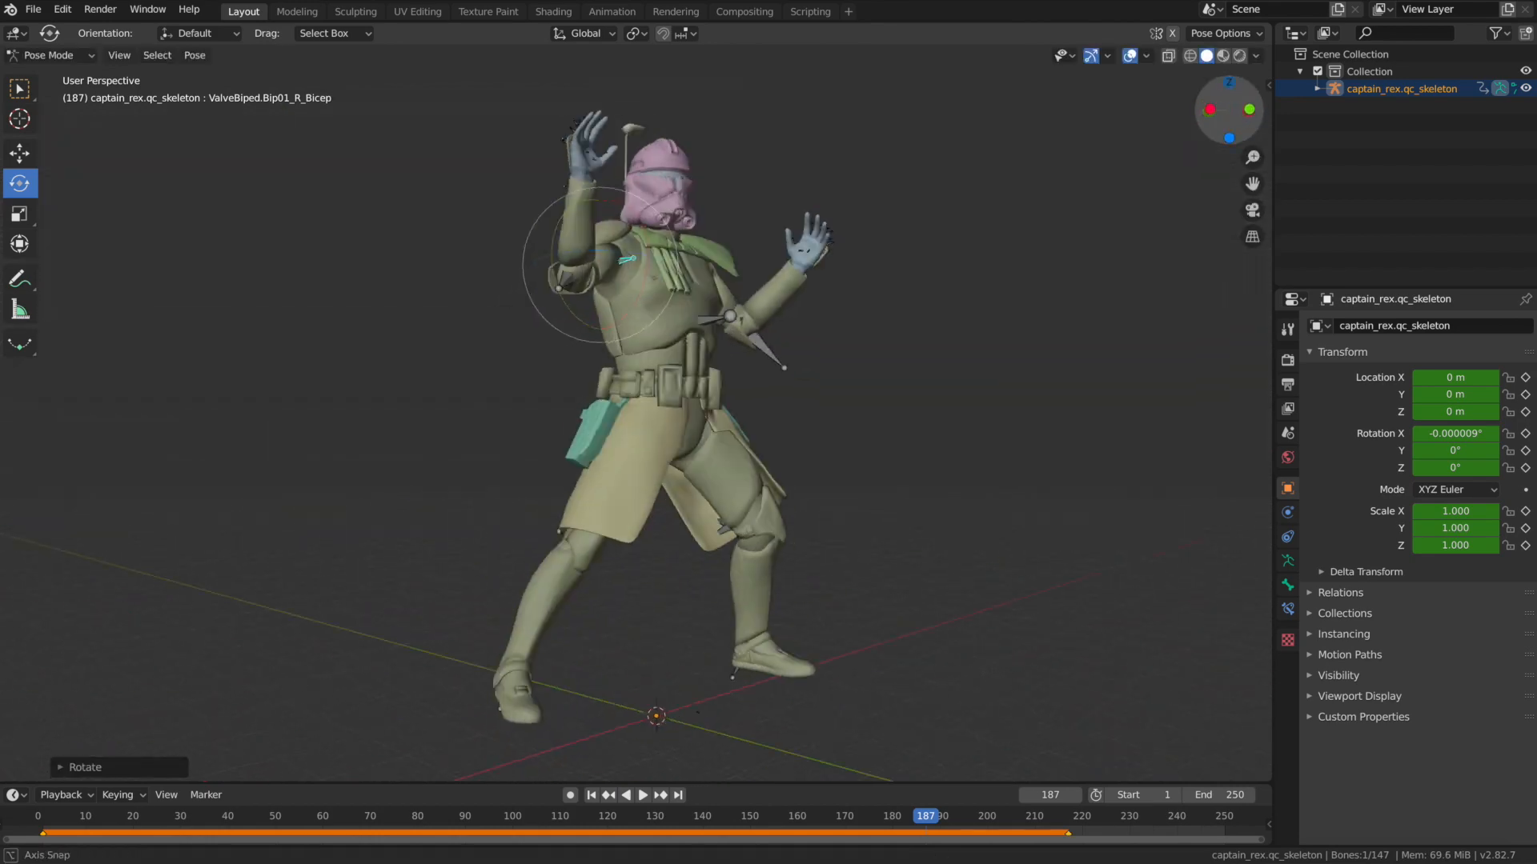
Rotate the right foot bone in two directions to match the extended leg.
drag(472, 614, 466, 627)
drag(1228, 110, 1303, 109)
drag(471, 622, 464, 632)
drag(1229, 110, 1173, 144)
scroll(1075, 334, down, 3)
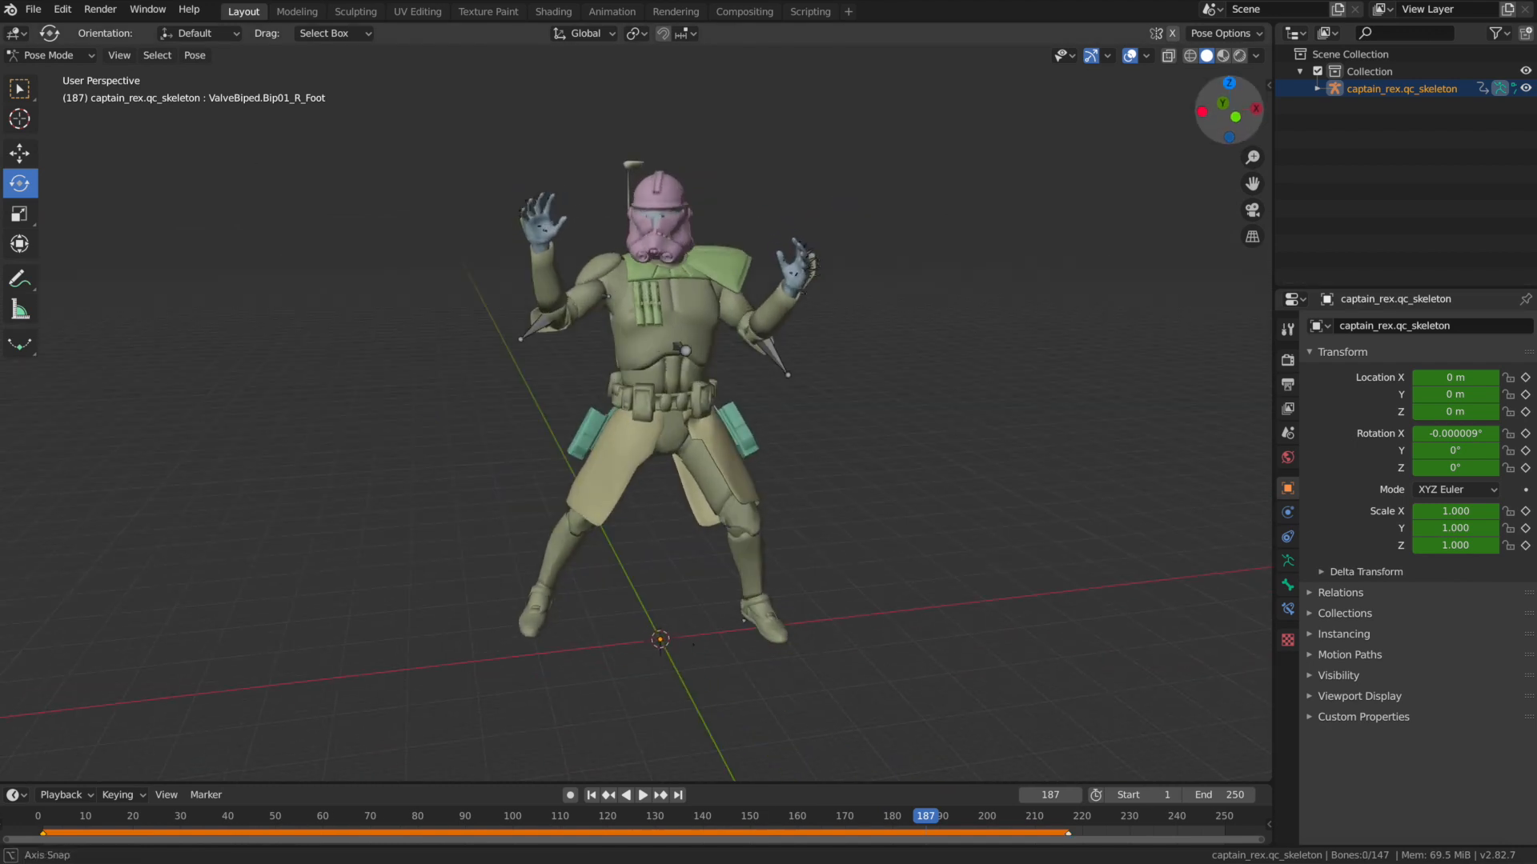
Rotate a waist-area bone in two directions to shift the body's stance.
click(702, 476)
drag(1228, 110, 1425, 132)
drag(712, 423, 711, 434)
drag(1229, 110, 1235, 74)
drag(685, 434, 695, 435)
drag(1232, 105, 1394, 112)
Rotate an upper-body bone slightly to finish the wide-stance pose.
click(671, 266)
drag(727, 220, 731, 228)
drag(1248, 94, 1109, 86)
drag(880, 336, 995, 452)
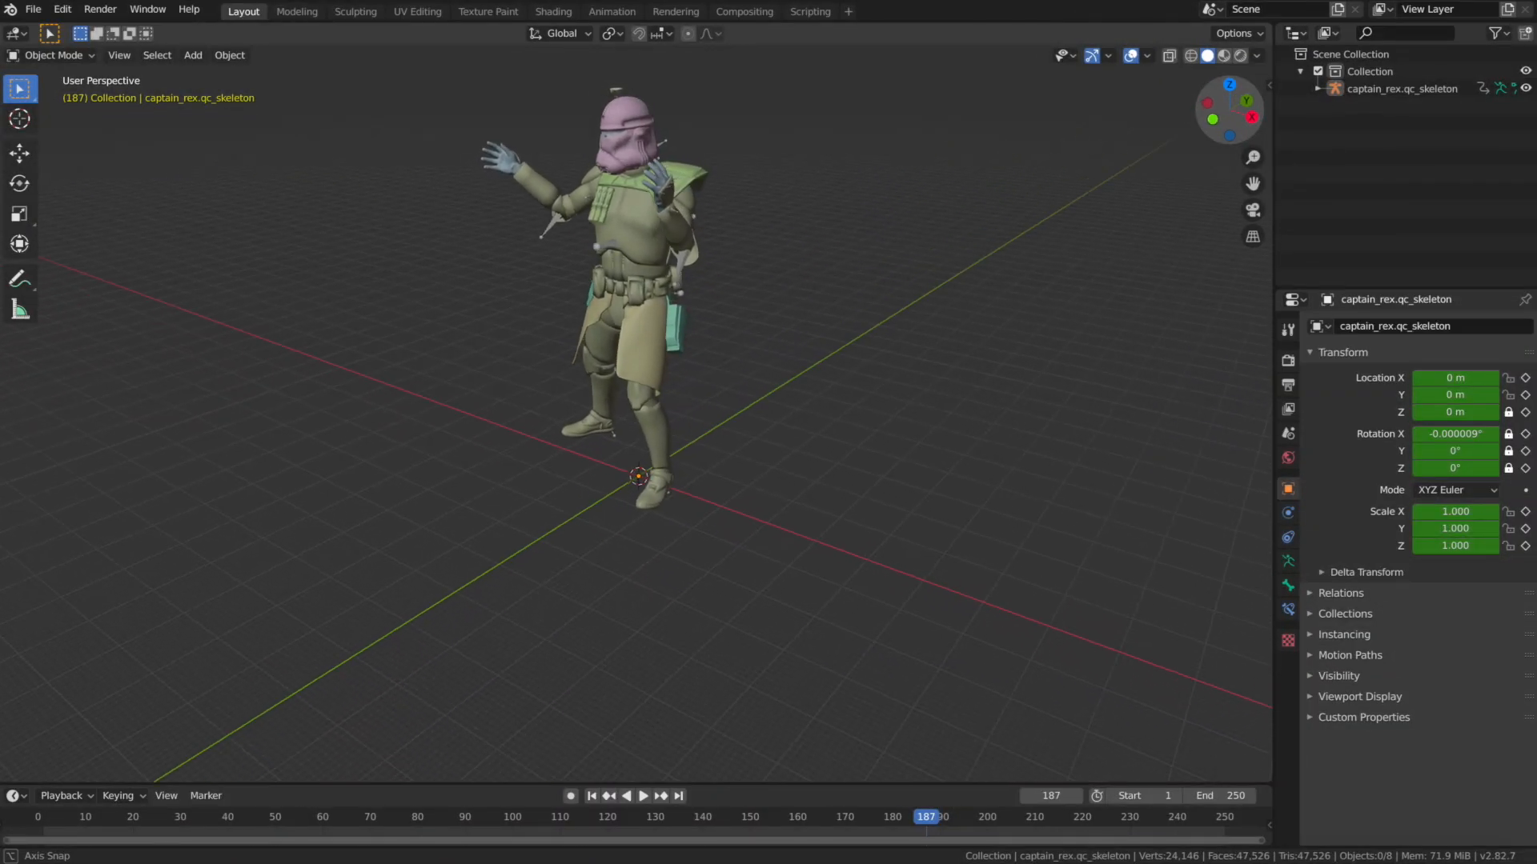
Examine the posed character from the front, sides and back, with a closer look at the legs and feet.
drag(1229, 111, 1203, 110)
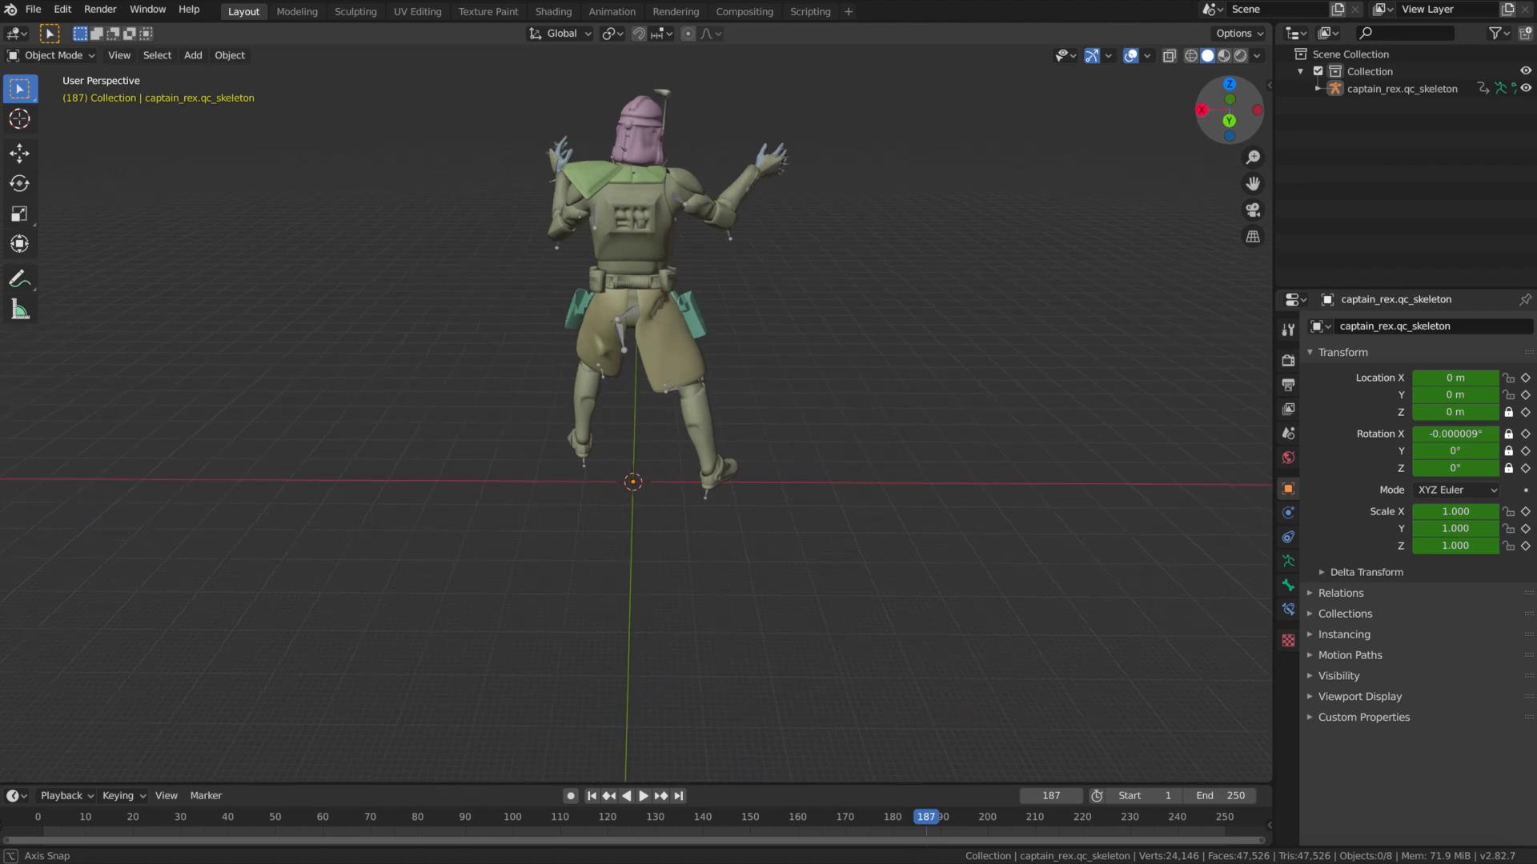
drag(1229, 110, 1125, 110)
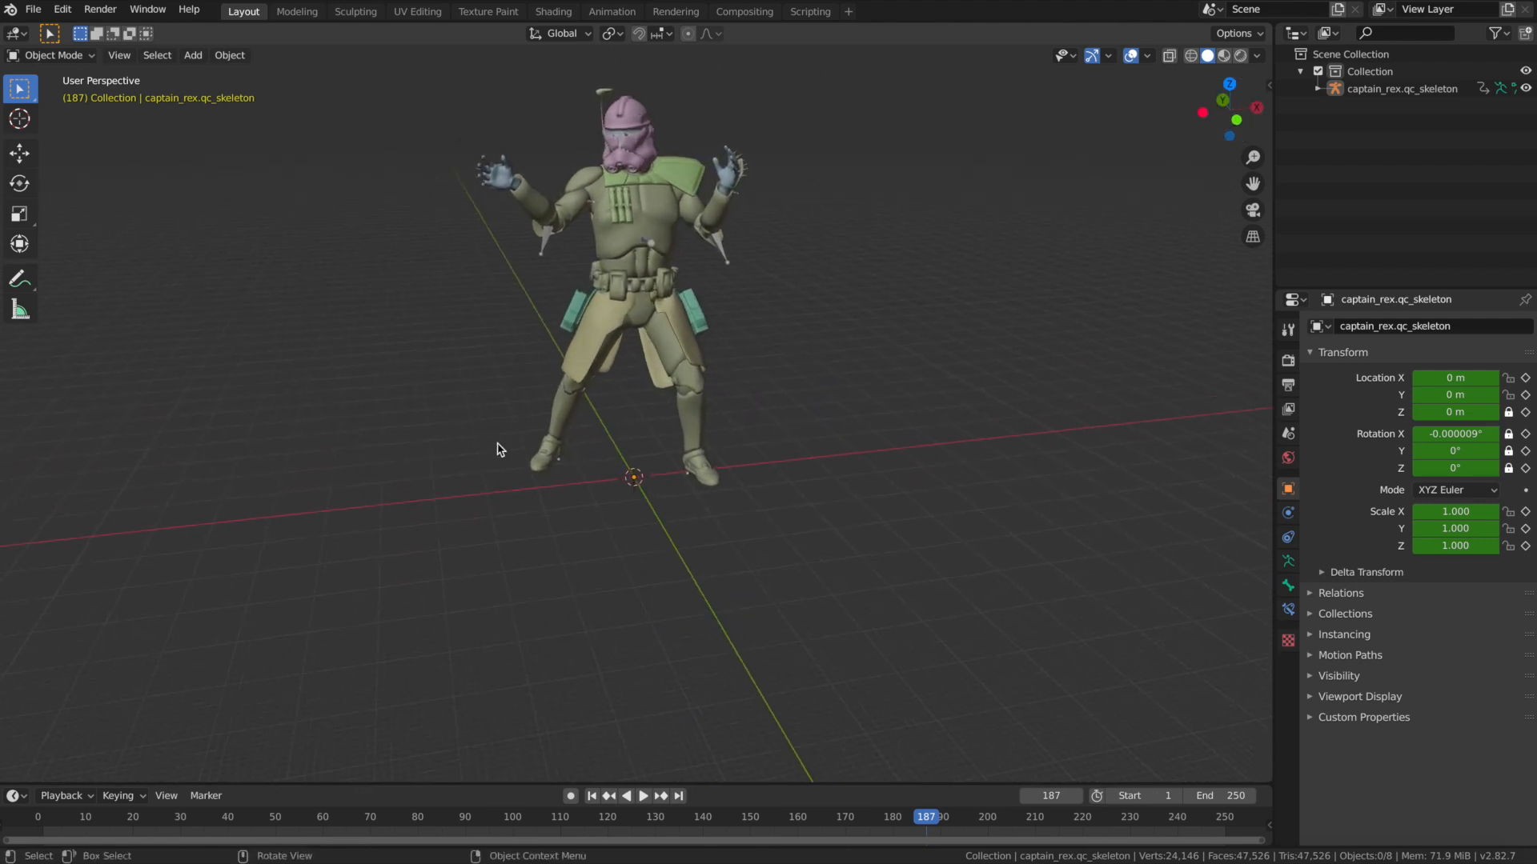
mouse_move(1210, 90)
mouse_down()
mouse_move(1224, 91)
mouse_move(1084, 87)
mouse_move(1214, 94)
mouse_up()
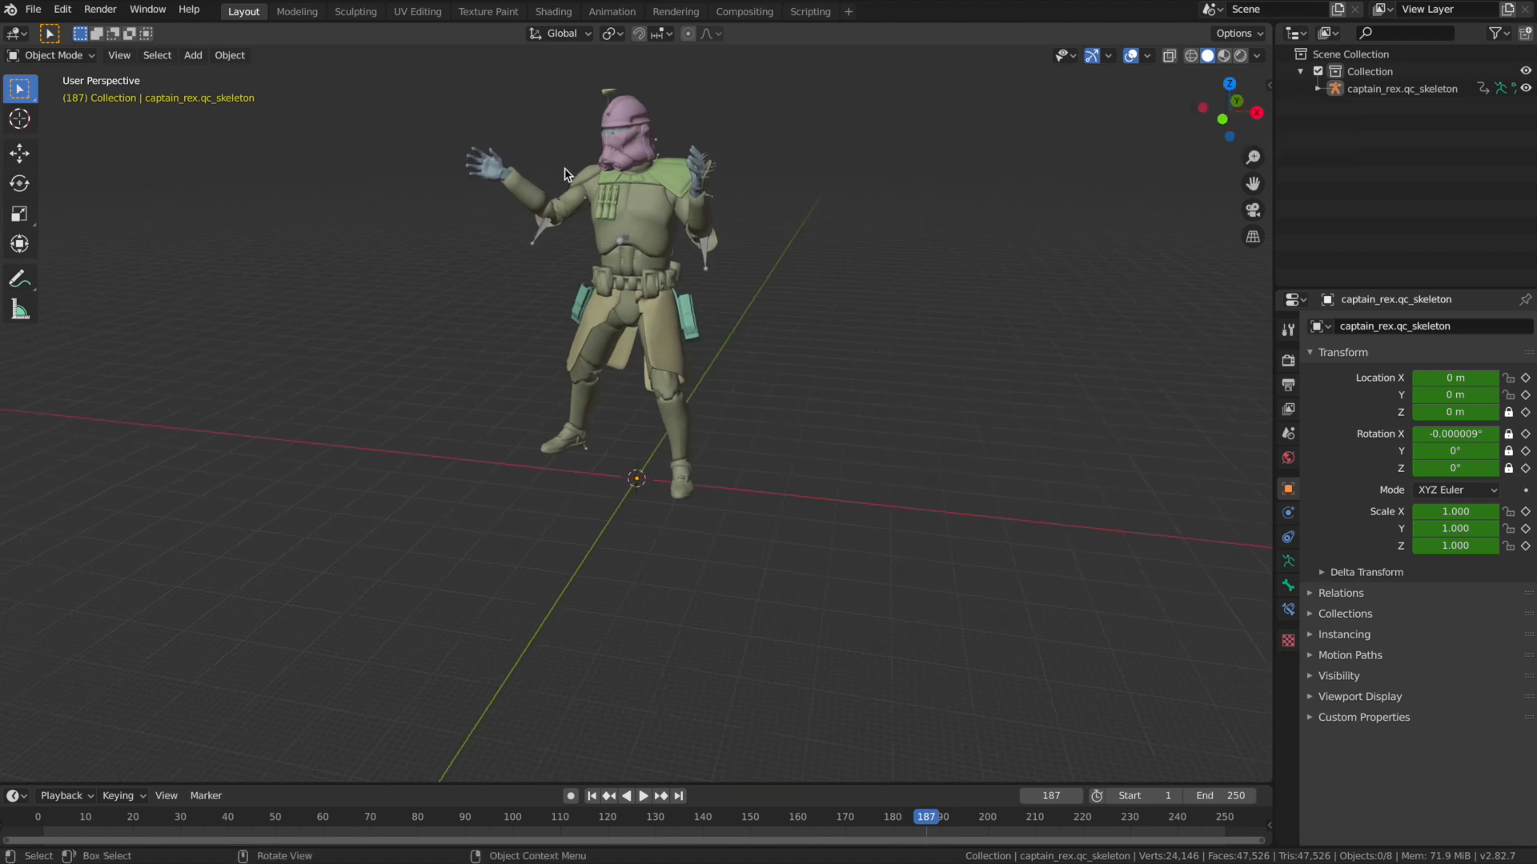
mouse_move(1237, 99)
mouse_down()
mouse_move(1325, 103)
mouse_move(1223, 104)
mouse_move(1238, 104)
mouse_up()
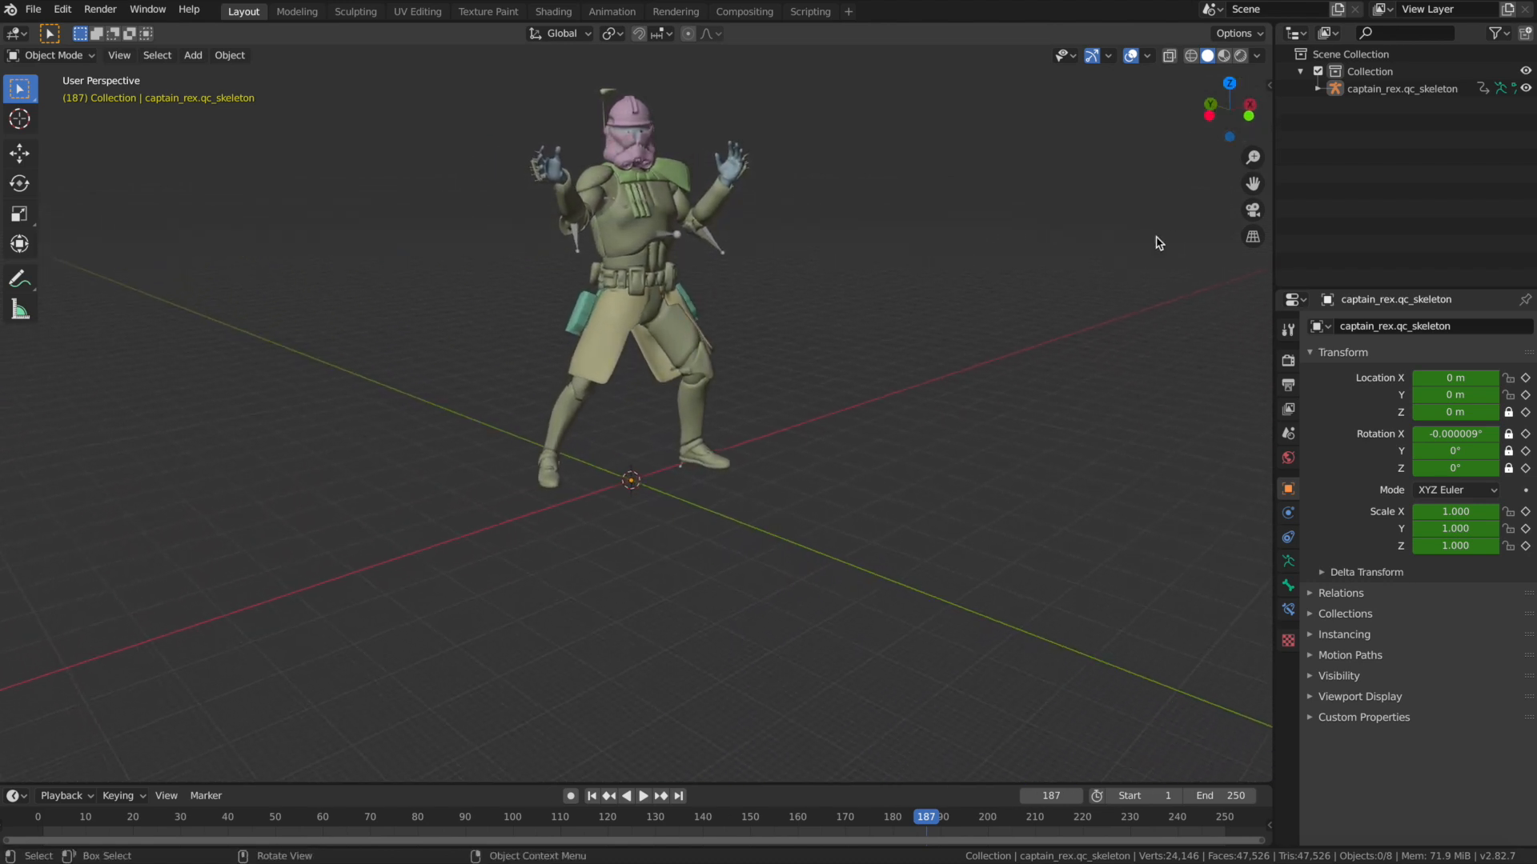
scroll(1007, 336, up, 5)
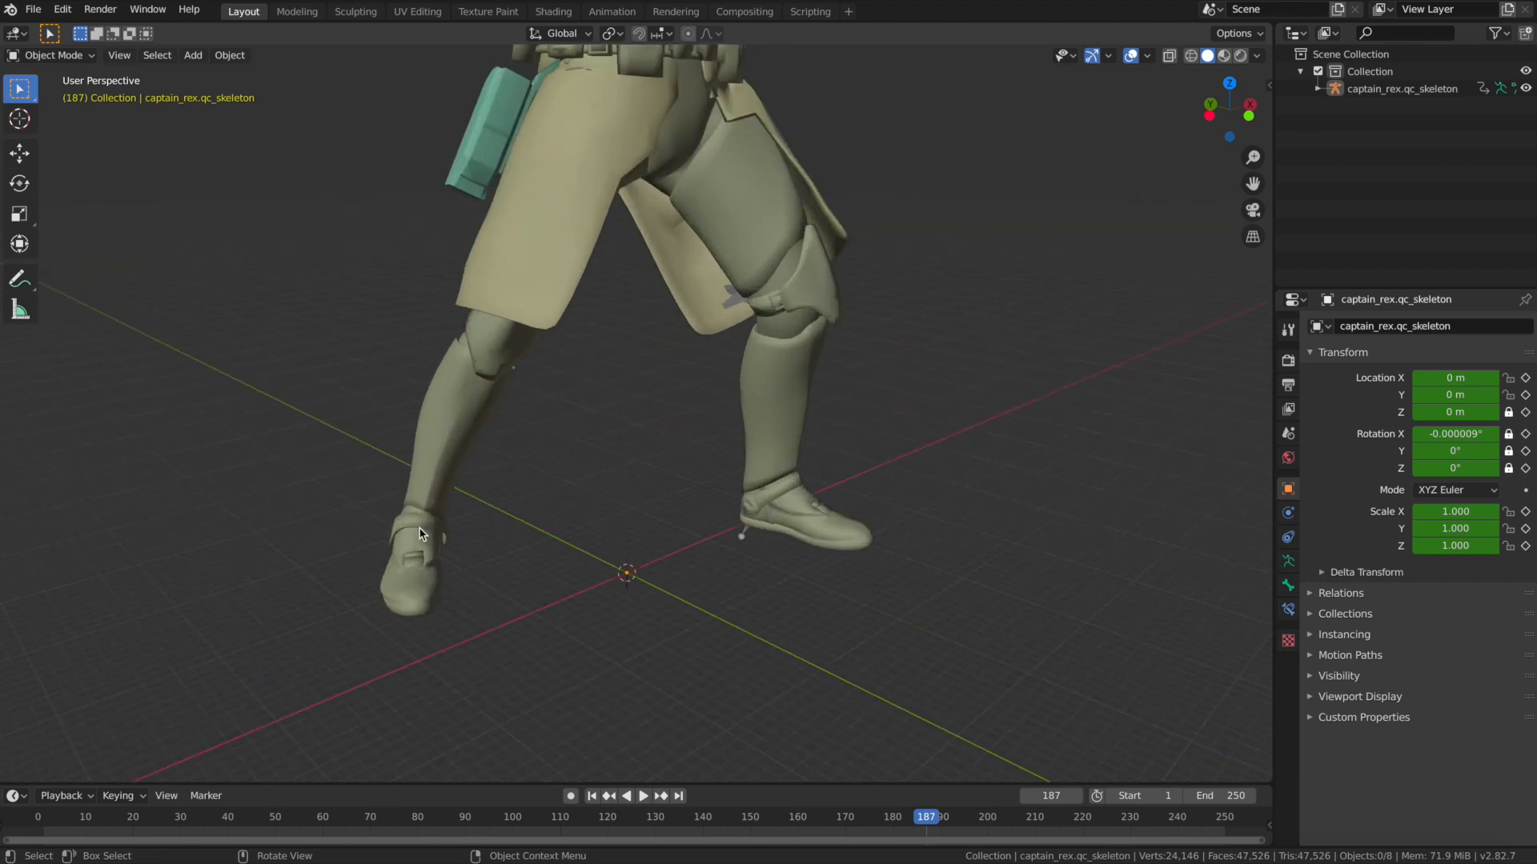
scroll(1233, 126, down, 5)
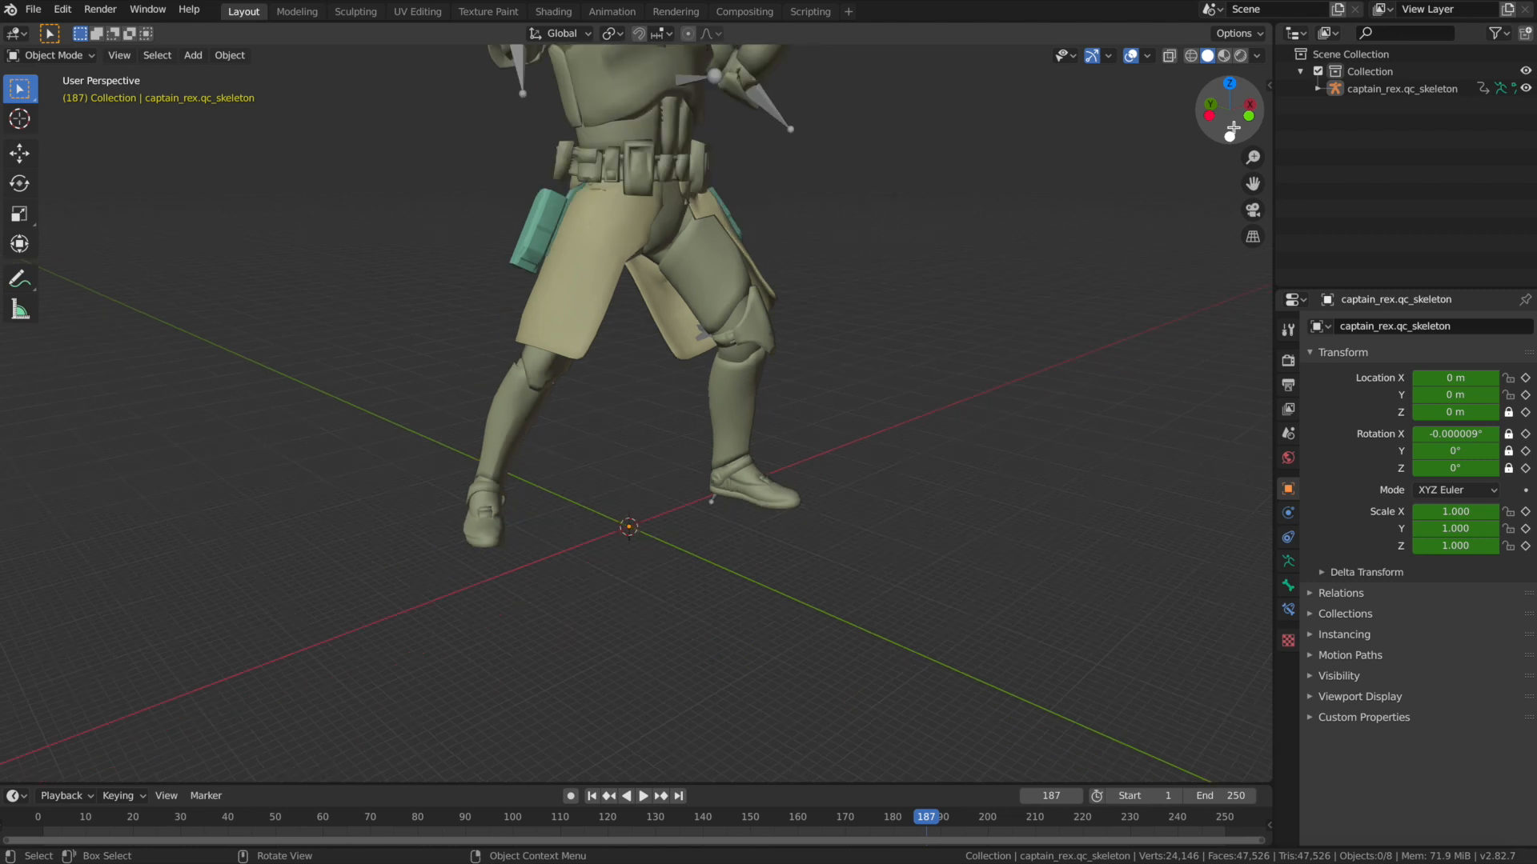
mouse_move(1227, 90)
mouse_down()
mouse_move(1161, 93)
mouse_move(1221, 91)
mouse_up()
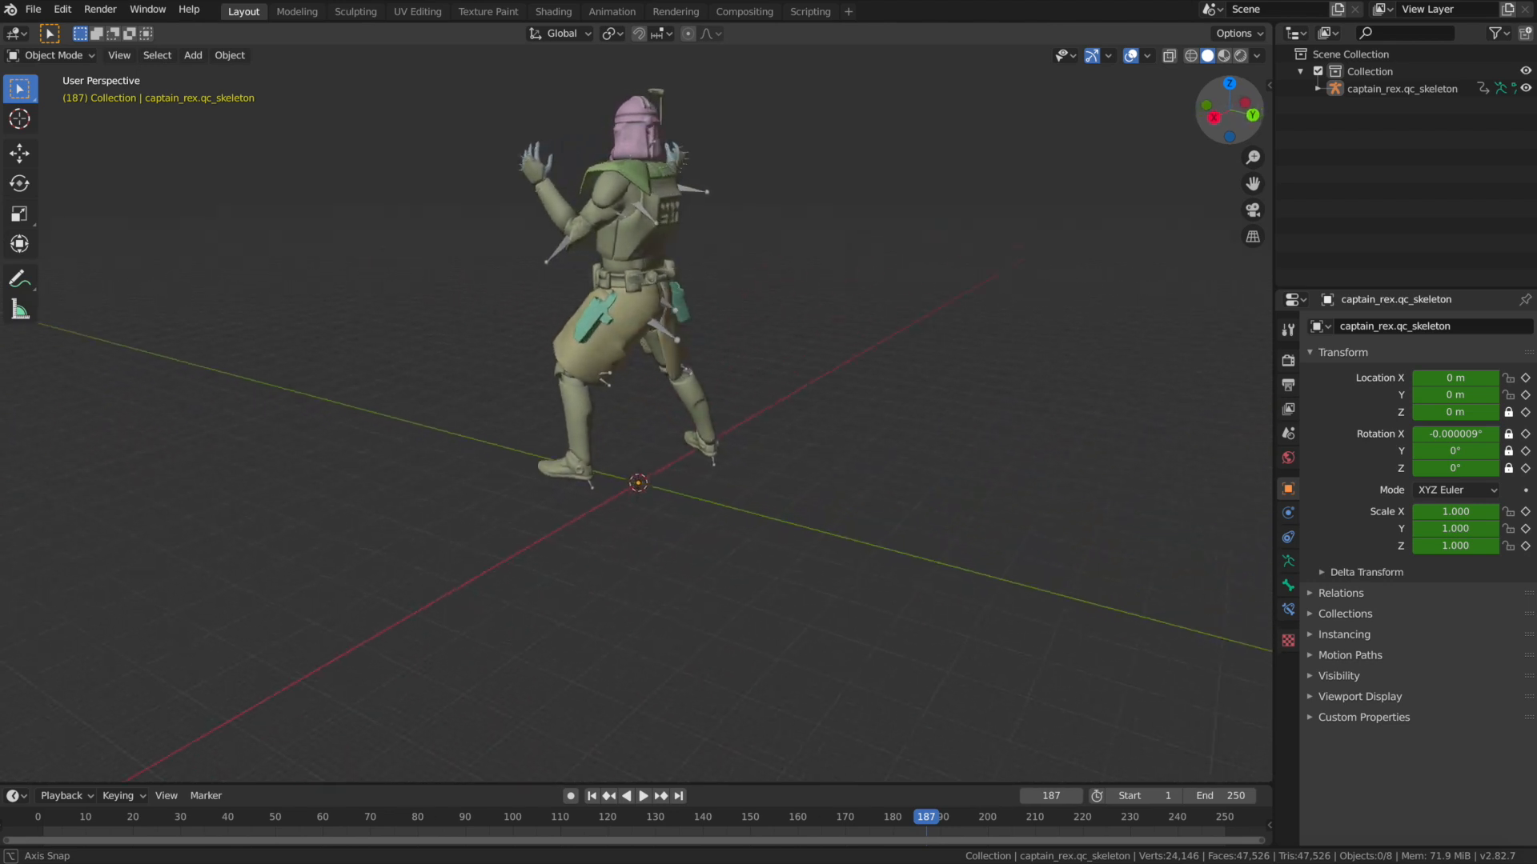
drag(1221, 91, 1365, 91)
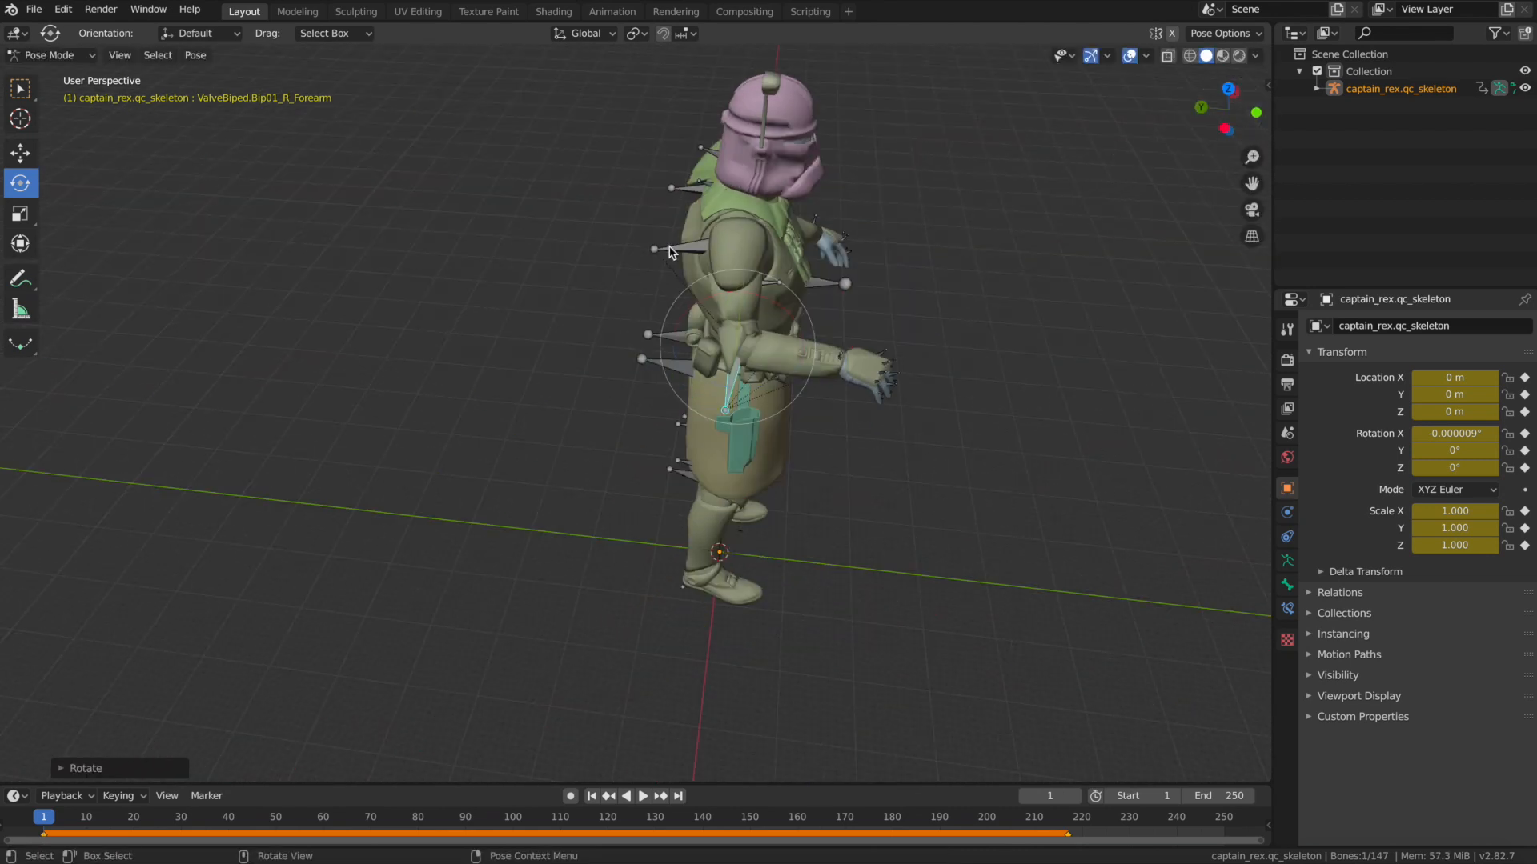
Rotate the right upper arm and forearm at frame 1 to bring the bent arm up in front of the chest.
key(r)
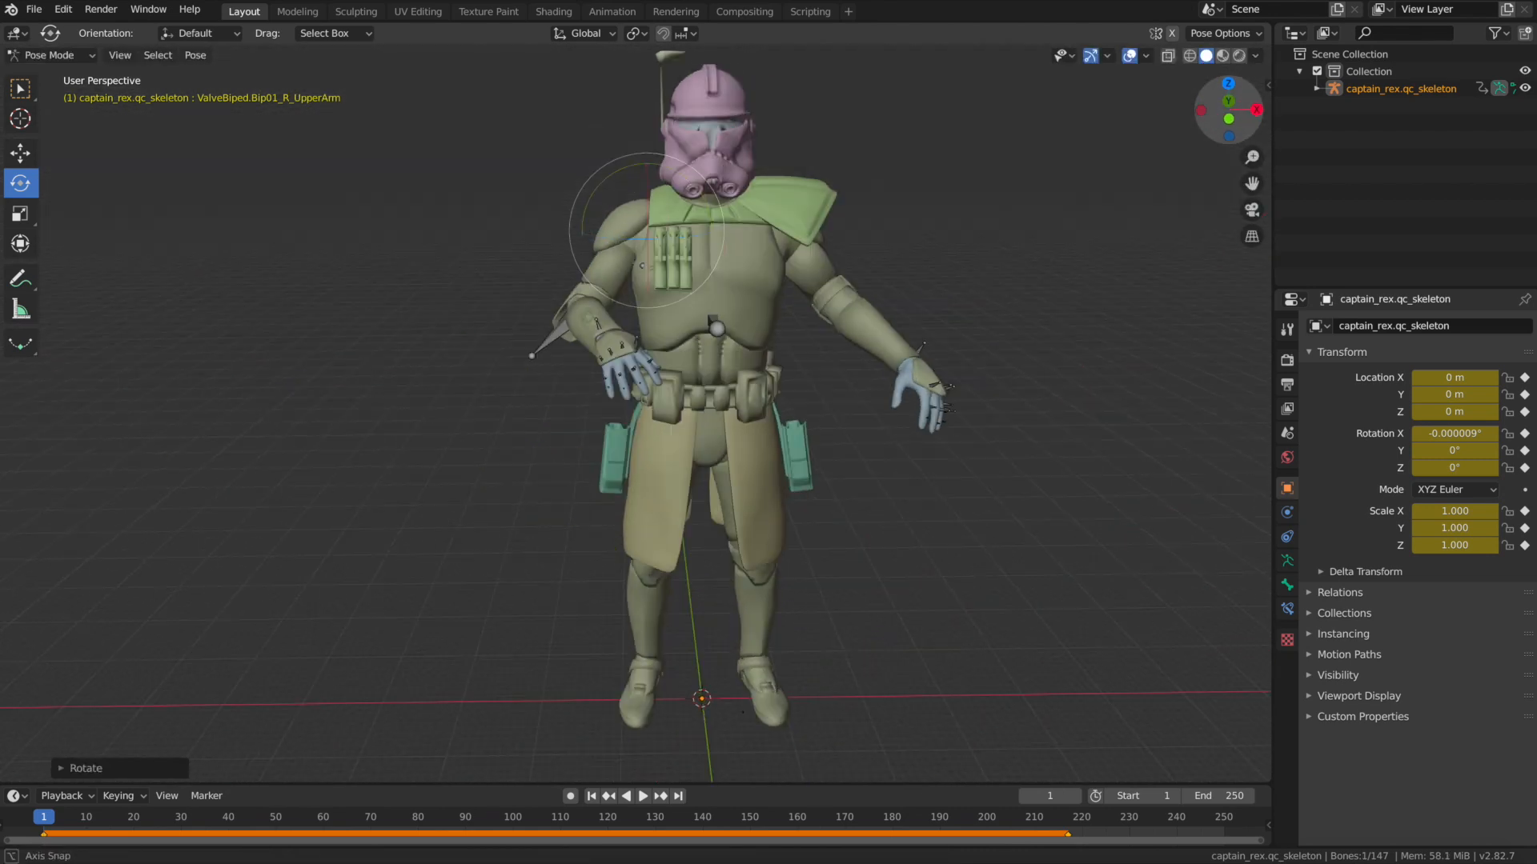
drag(600, 184, 614, 174)
click(525, 310)
drag(558, 313, 558, 284)
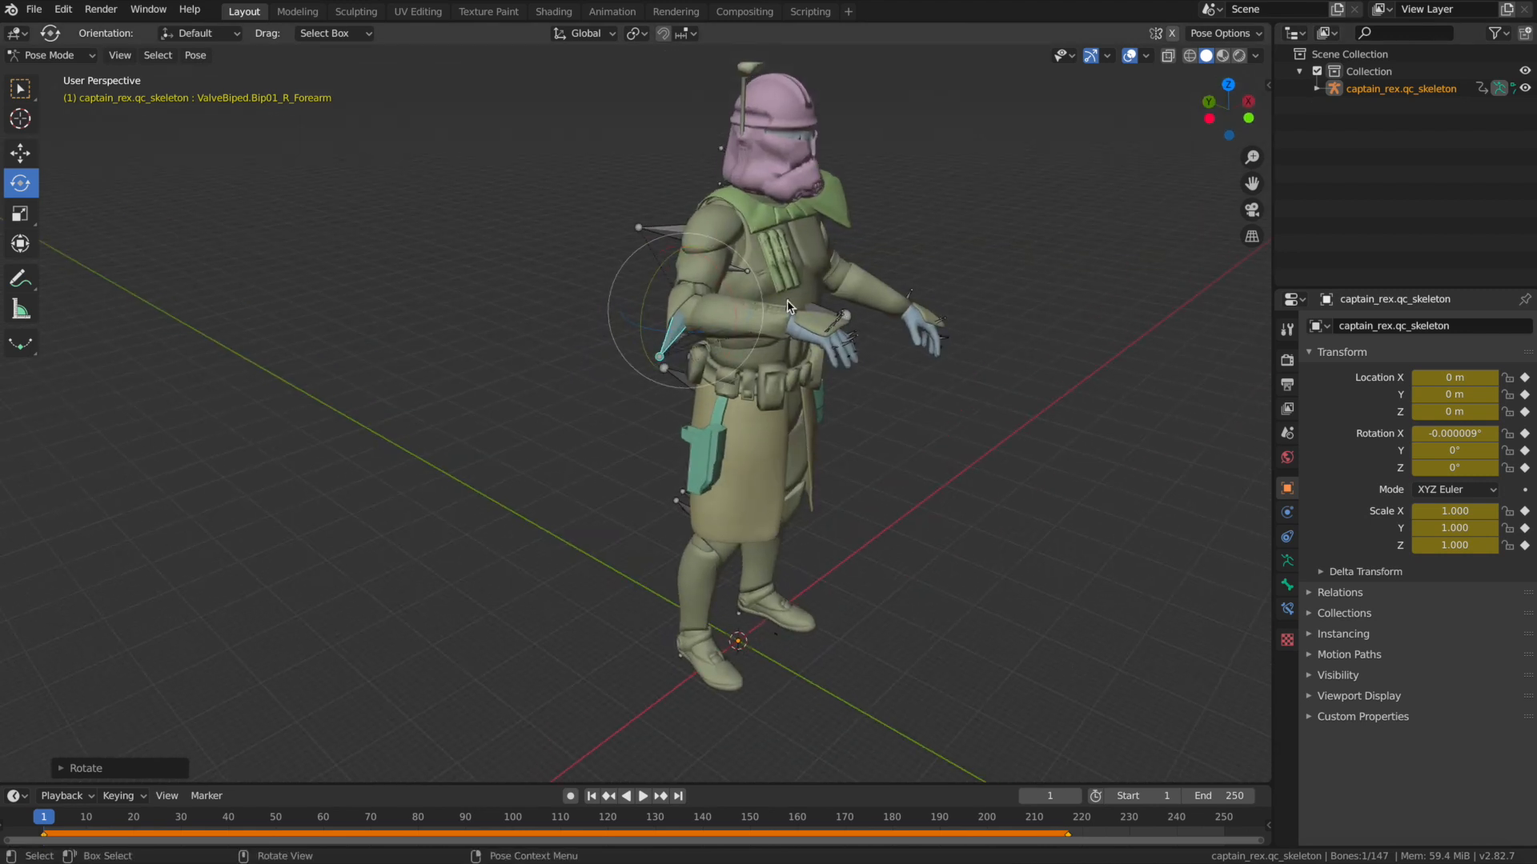
key(r)
click(1128, 124)
Rotate the right and left thigh bones outward to spread the legs.
key(r)
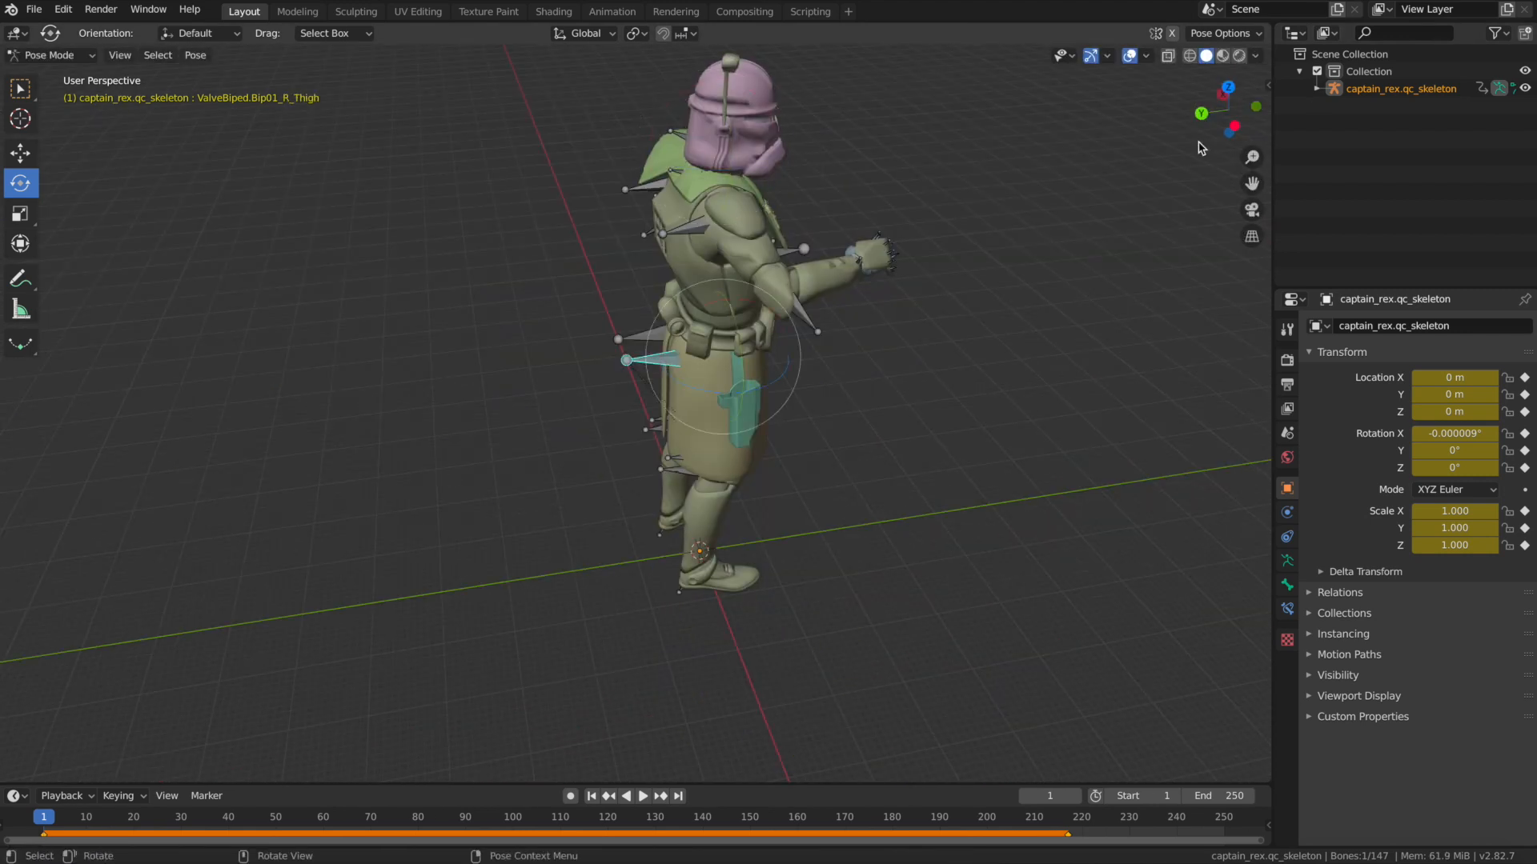
key(Return)
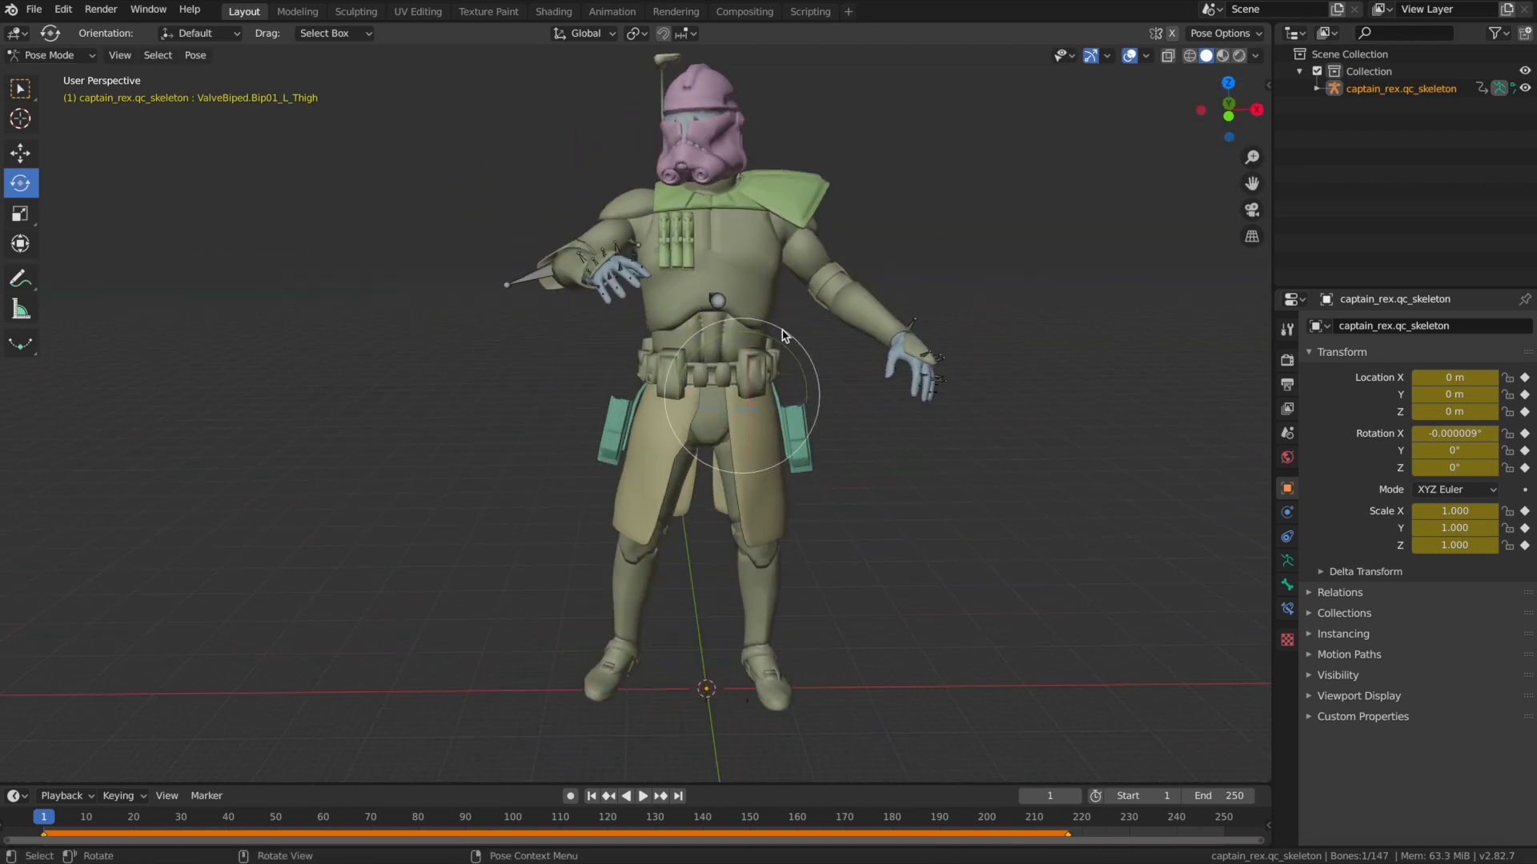
key(r)
key(Return)
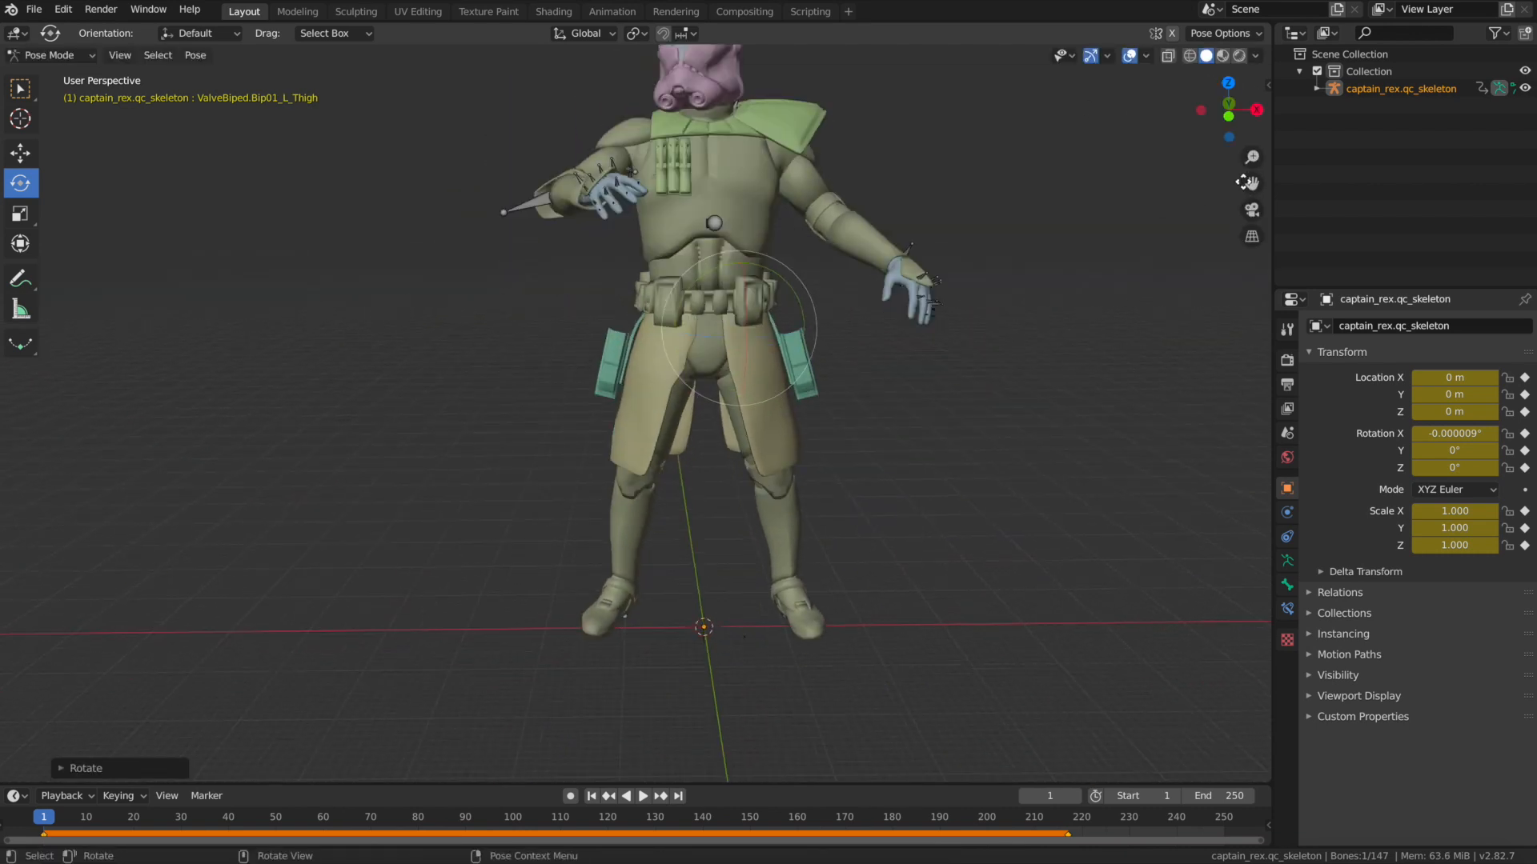
Rotate the left foot bone to line the left foot up with the spread leg.
middle_drag(640, 400, 720, 384)
click(756, 659)
drag(760, 578, 753, 576)
middle_drag(929, 376, 1070, 367)
drag(818, 534, 810, 532)
Rotate the right foot bone in small increments to match the spread right leg, checking it from different angles.
click(625, 630)
drag(638, 530, 634, 530)
drag(1225, 110, 1265, 108)
drag(638, 524, 634, 524)
drag(1225, 109, 1321, 110)
drag(640, 535, 637, 535)
Refine the foot rotation in a close view, undoing the first attempt and making a small adjustment instead.
scroll(881, 400, up, 3)
drag(1251, 184, 1252, 72)
drag(1228, 110, 889, 112)
click(670, 720)
drag(680, 661, 674, 666)
key(ctrl+z)
drag(1200, 113, 1361, 113)
drag(928, 533, 926, 531)
drag(1224, 112, 1065, 120)
Rotate the left upper arm and lower-arm bones to bring the left arm closer to the body.
scroll(1224, 116, down, 4)
drag(1225, 112, 1381, 100)
click(658, 215)
drag(797, 88, 806, 97)
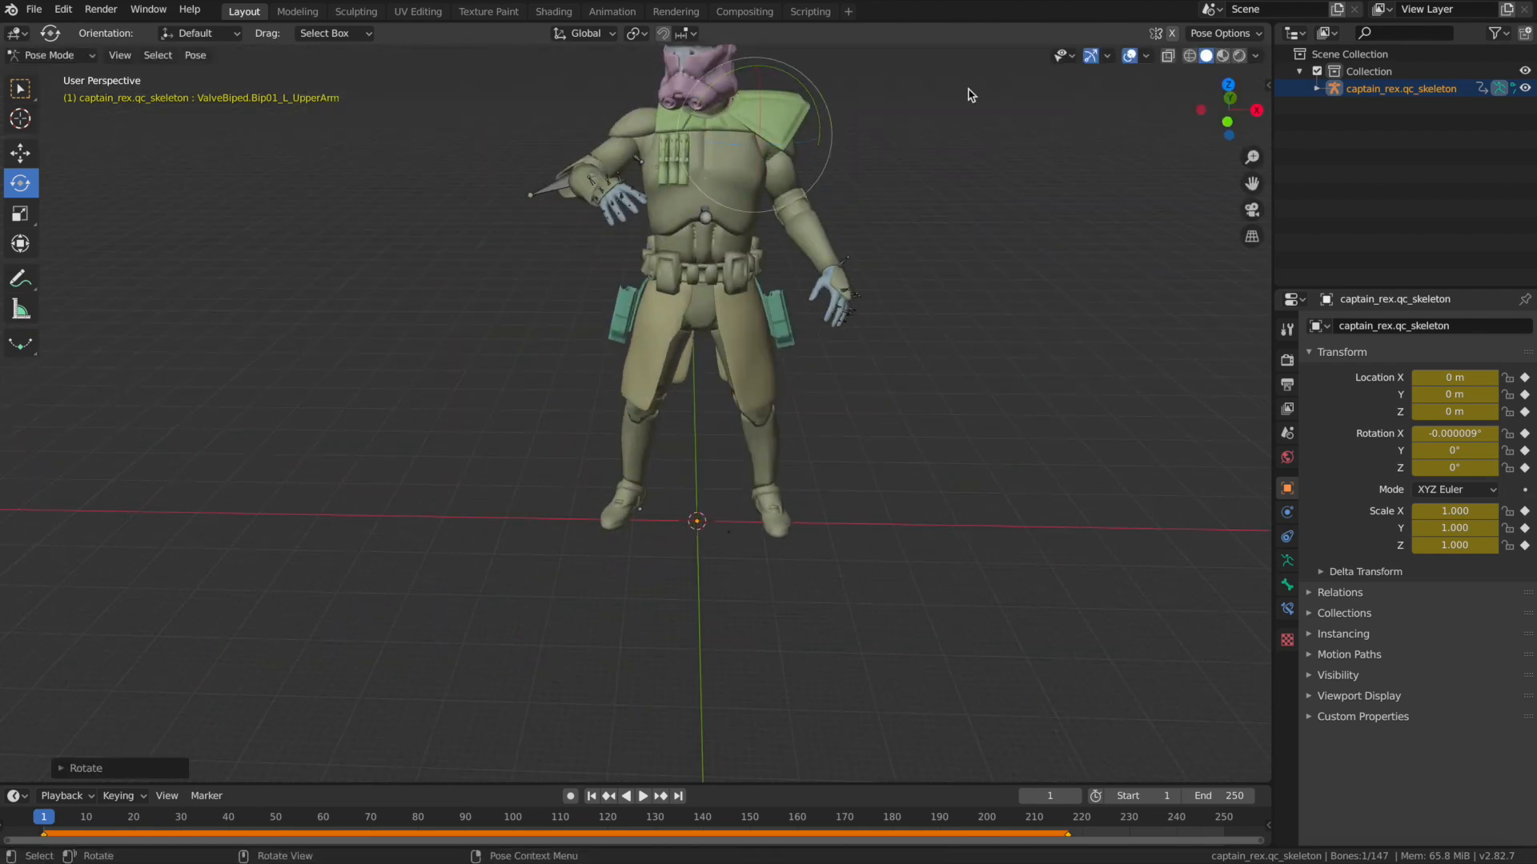
scroll(832, 274, up, 3)
click(862, 268)
drag(895, 249, 898, 260)
drag(906, 248, 911, 260)
Fine-tune the left lower-arm and hand rotation from a side view and a front view.
drag(1228, 109, 1092, 111)
click(584, 280)
drag(563, 189, 558, 180)
drag(1229, 112, 1383, 109)
click(852, 249)
drag(879, 218, 885, 230)
Rotate the right arm bones to bring the bent forearm across the chest.
scroll(1225, 116, down, 3)
drag(1228, 112, 1312, 100)
click(620, 215)
drag(674, 192, 682, 215)
click(512, 147)
drag(560, 192, 565, 178)
click(485, 231)
drag(490, 229, 520, 231)
Rotate the right thigh bone slightly from an angled view to adjust the leg stance.
scroll(881, 192, down, 2)
drag(1229, 112, 913, 101)
click(667, 417)
drag(713, 401, 706, 409)
drag(1229, 112, 922, 124)
scroll(945, 320, down, 2)
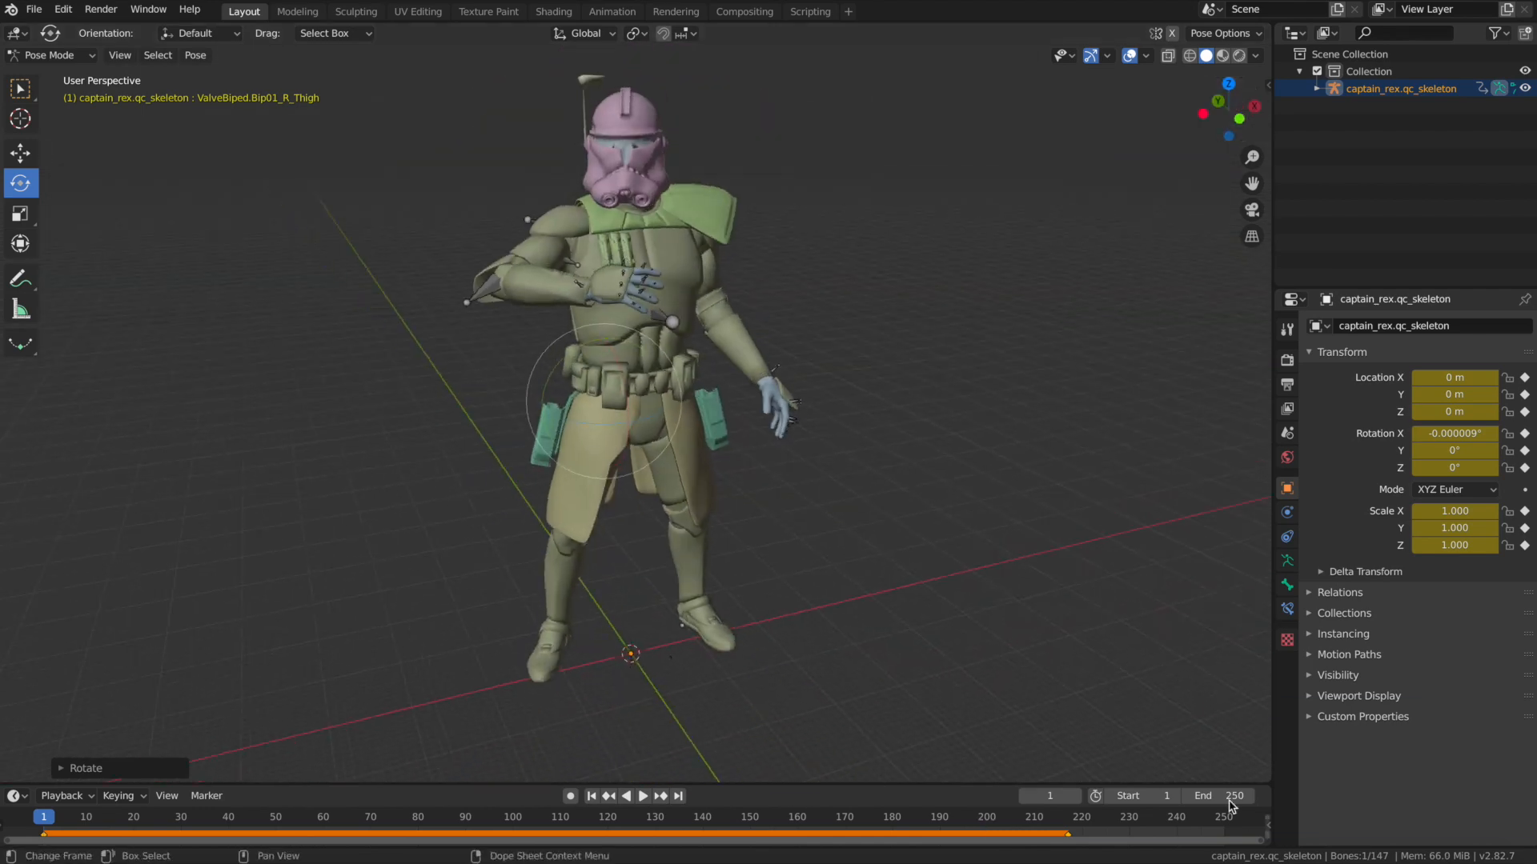
Rotate the right hand bone in front of the chest to turn the palm and fingers.
scroll(1161, 320, up, 2)
drag(1252, 183, 1252, 229)
click(479, 188)
drag(532, 216, 567, 225)
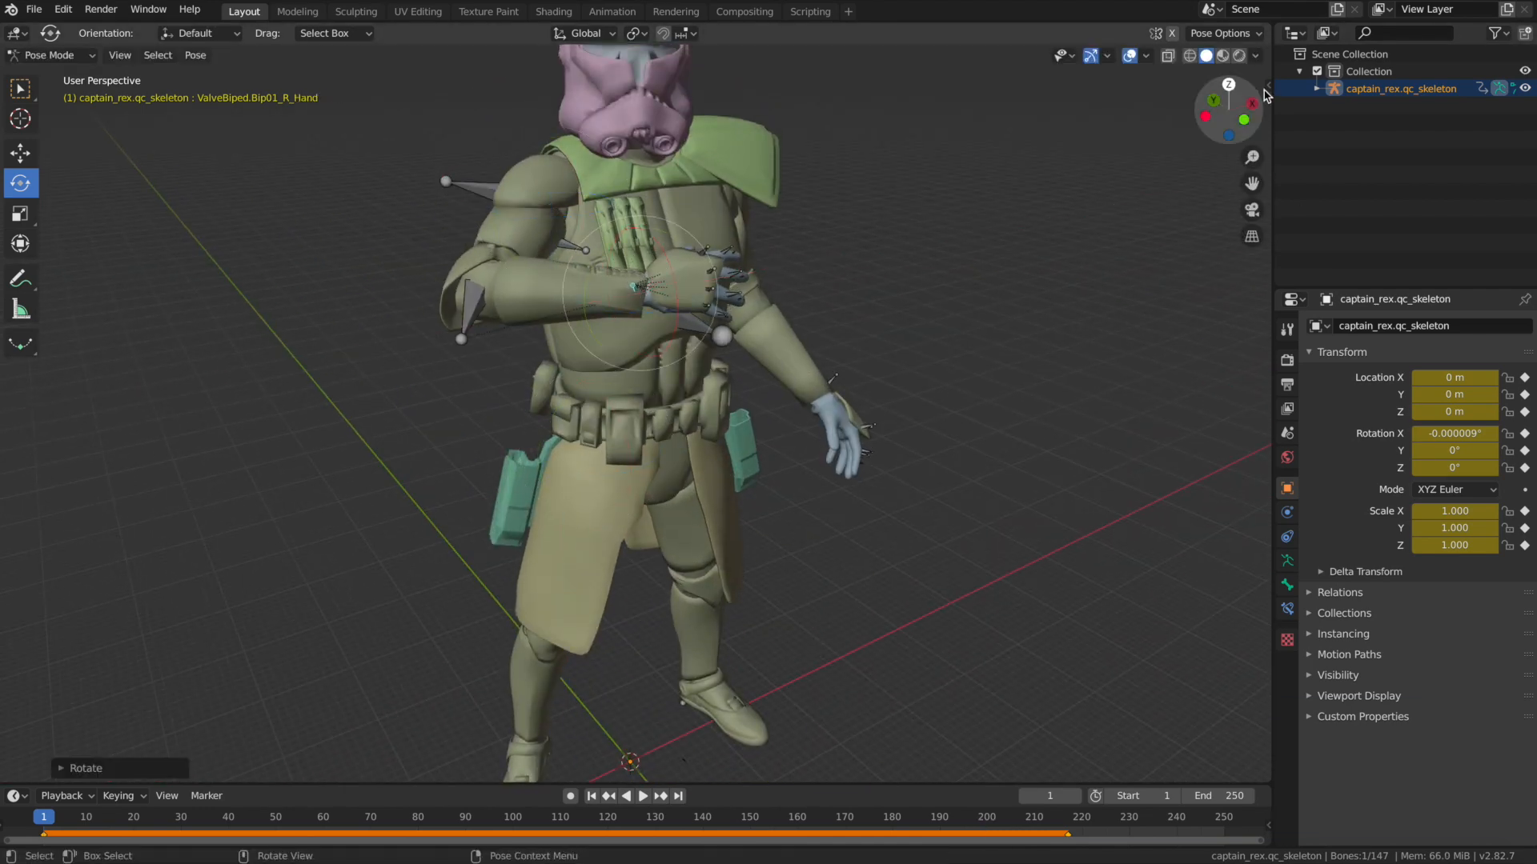
drag(1229, 112, 1212, 114)
drag(523, 202, 519, 185)
Rotate the right upper arm, forearm and hand bones to raise the bent arm toward the helmet.
mouse_move(1224, 113)
mouse_down()
mouse_move(1231, 160)
mouse_move(1233, 117)
mouse_up()
click(454, 174)
drag(512, 192, 527, 220)
click(546, 232)
drag(1225, 113, 1257, 114)
click(470, 317)
drag(508, 309, 501, 321)
click(639, 304)
drag(674, 301, 694, 294)
Fine-tune the raised right arm and hand in front of the helmet and clear the bone selection.
scroll(800, 280, down, 3)
mouse_move(1227, 112)
mouse_down()
mouse_move(1214, 95)
mouse_move(1260, 113)
mouse_move(1207, 107)
mouse_up()
click(640, 214)
drag(628, 250, 638, 249)
drag(1224, 112, 1225, 107)
click(626, 328)
drag(677, 329, 677, 313)
mouse_move(1228, 112)
mouse_down()
mouse_move(1251, 114)
mouse_move(1237, 114)
mouse_up()
click(936, 274)
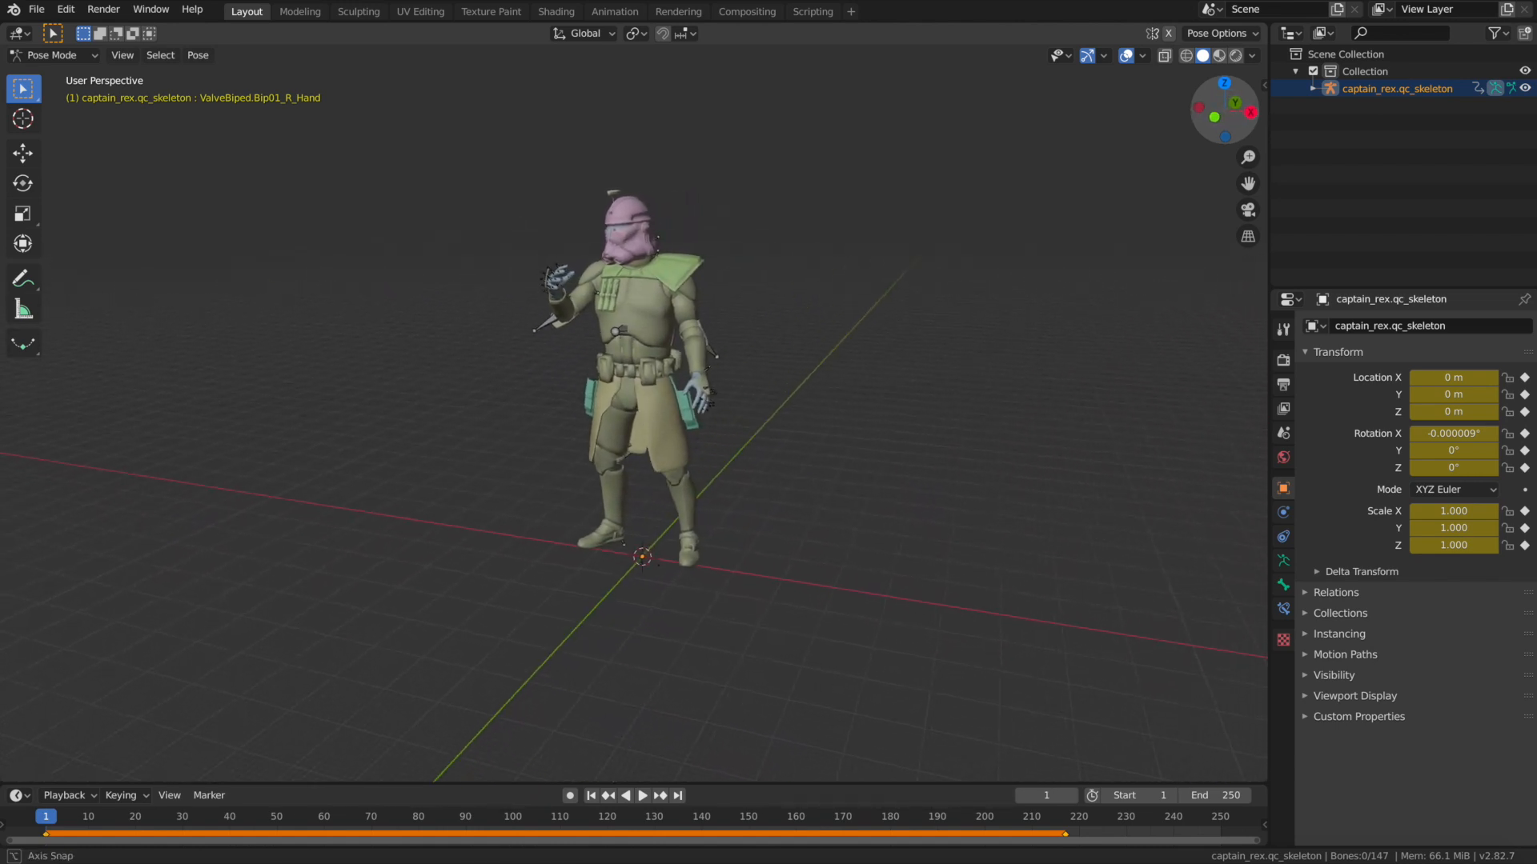
Examine the finished raised-hand pose from the front and both angled sides.
middle_drag(688, 432, 376, 444)
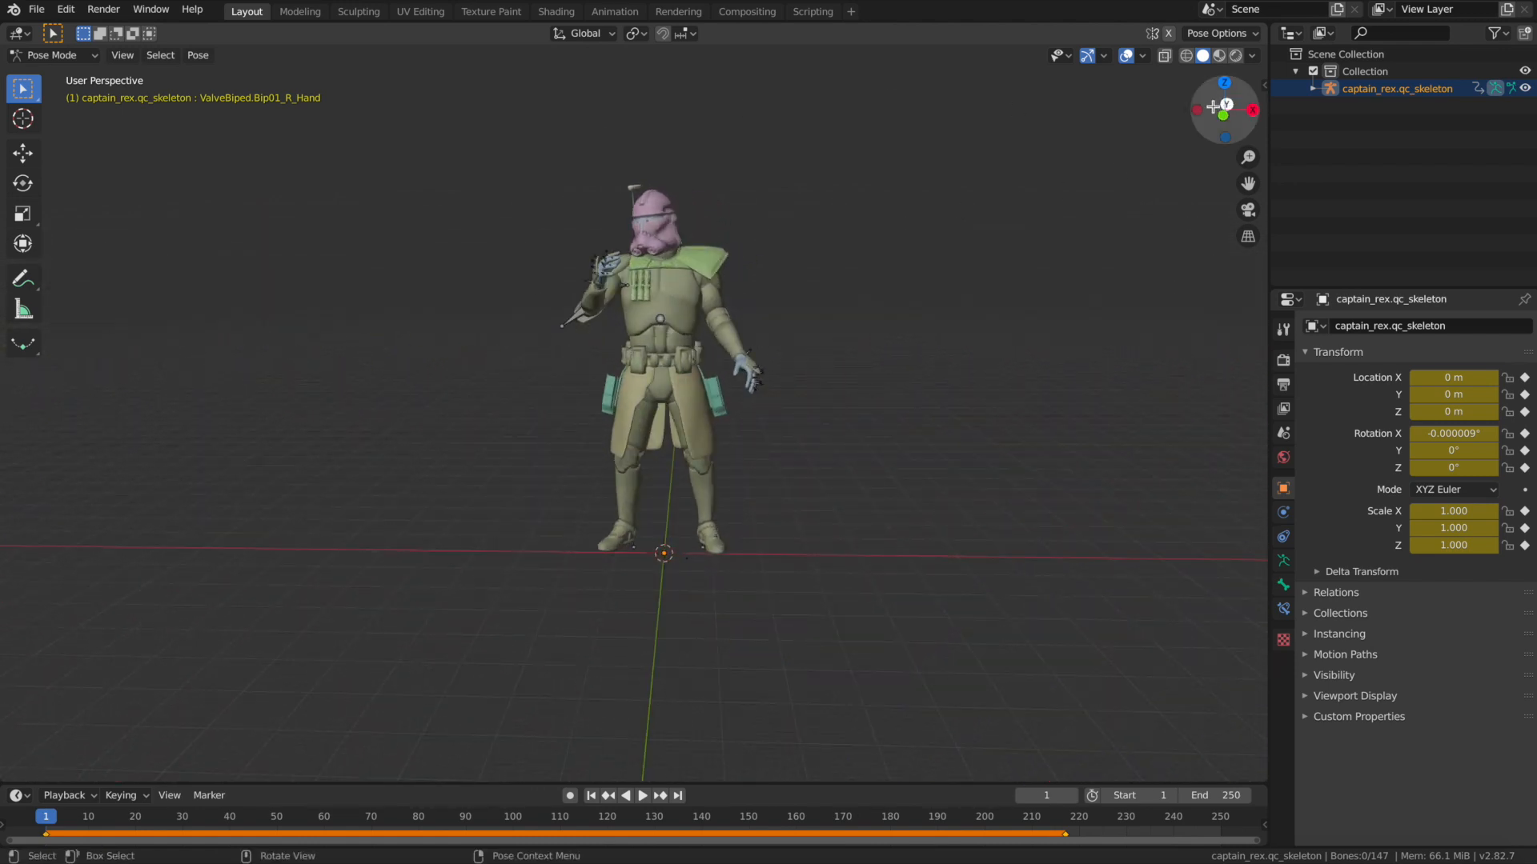
middle_drag(344, 447, 249, 453)
drag(1220, 112, 1057, 172)
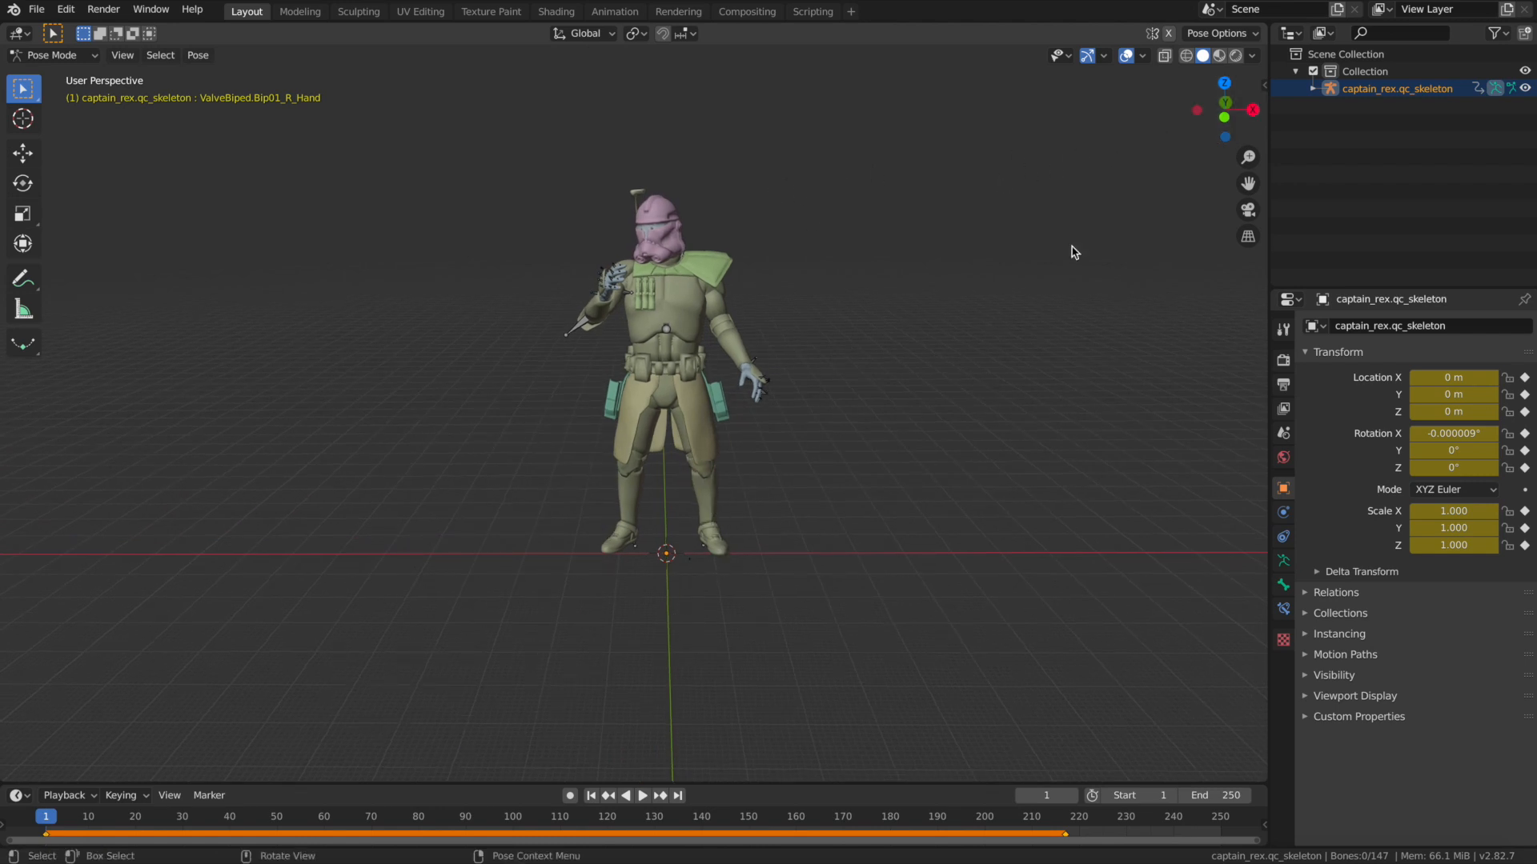
drag(1236, 138, 1223, 137)
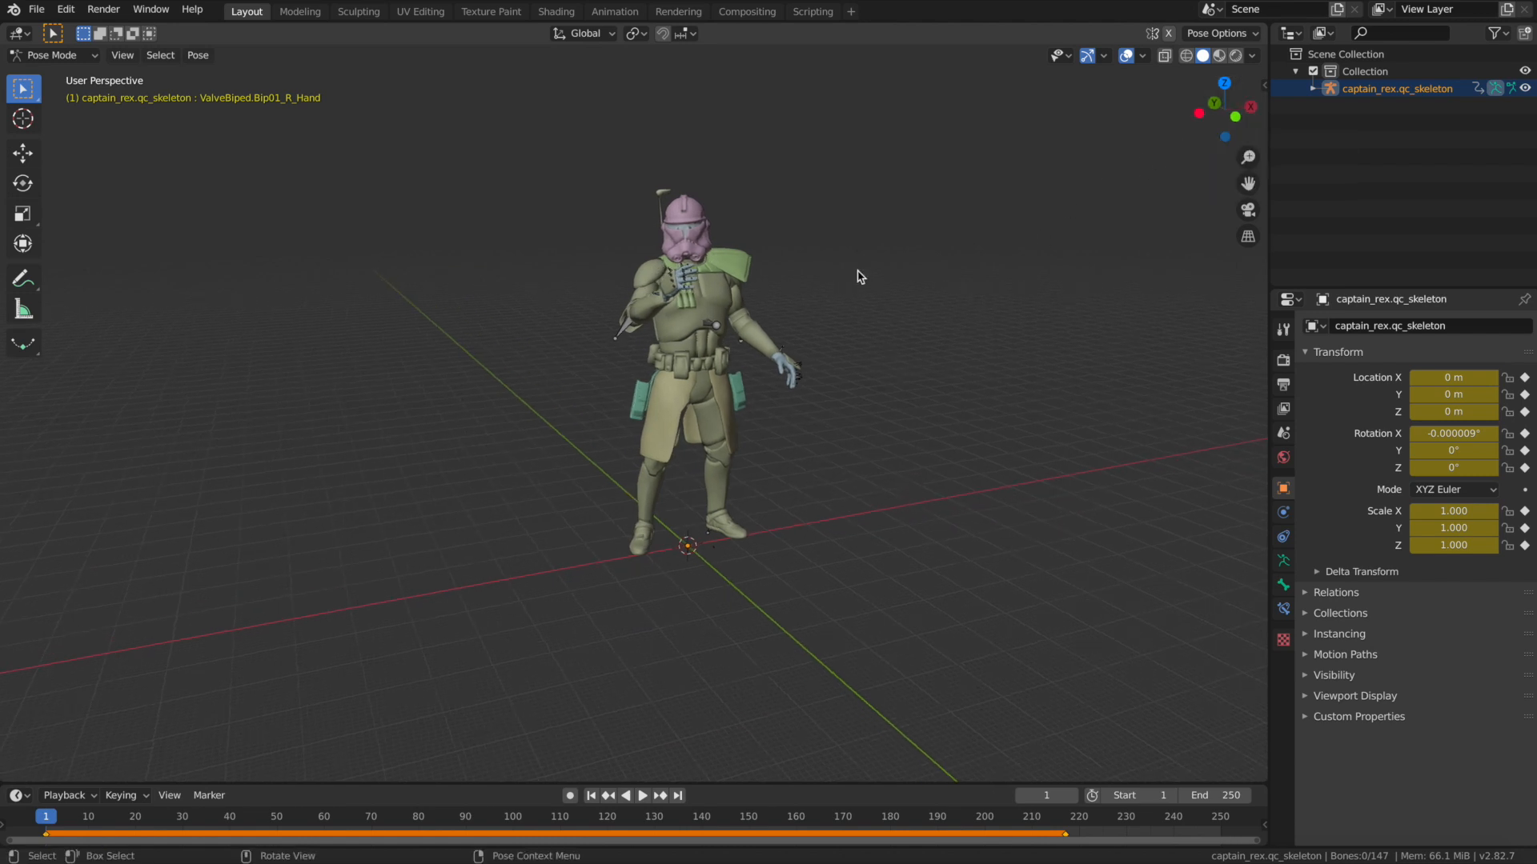
drag(1211, 124, 1205, 125)
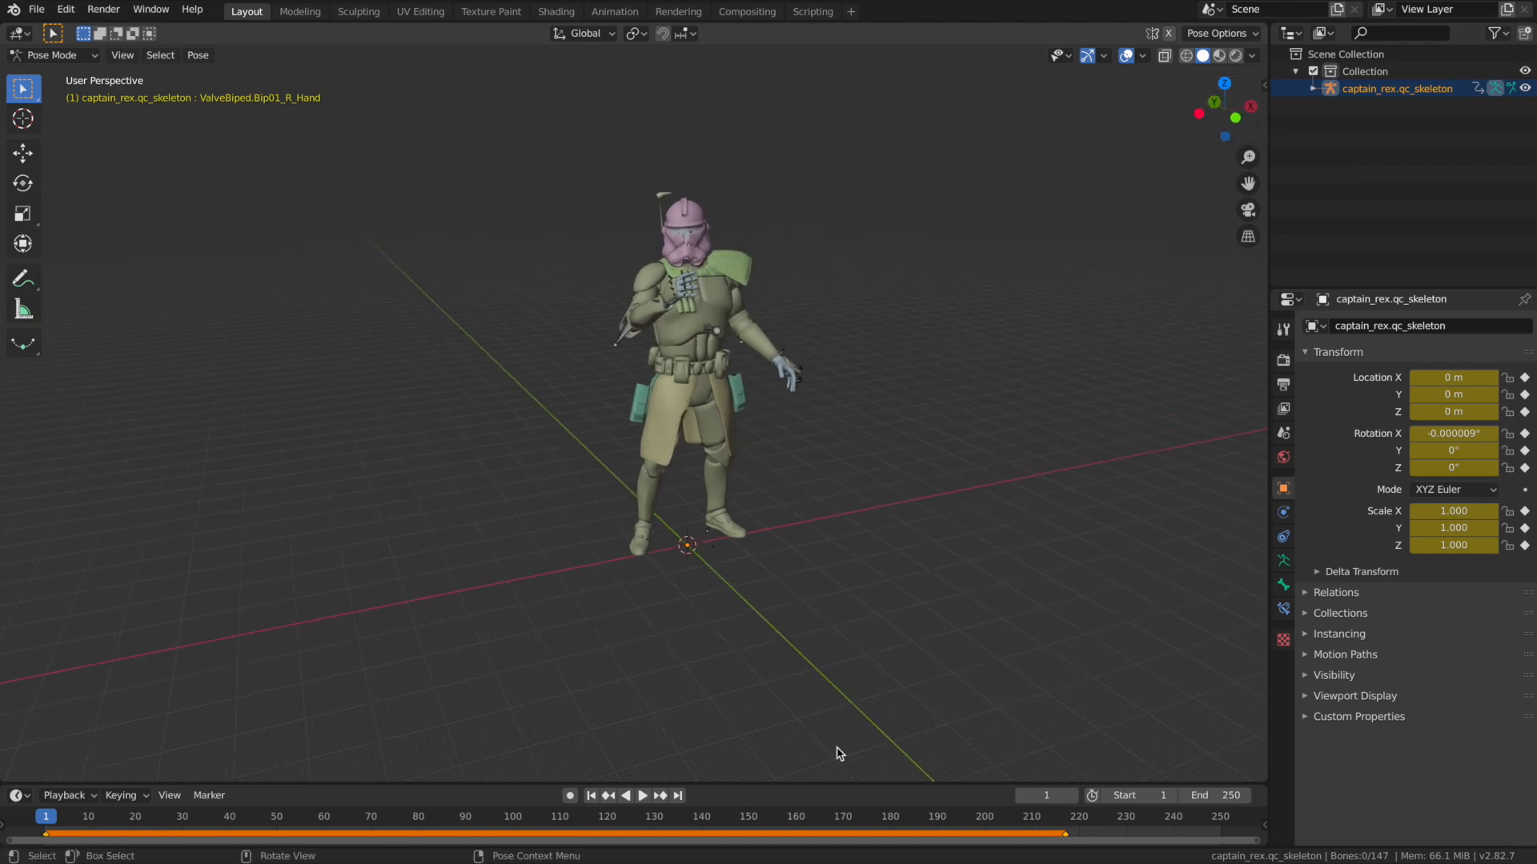
drag(1198, 134, 1154, 242)
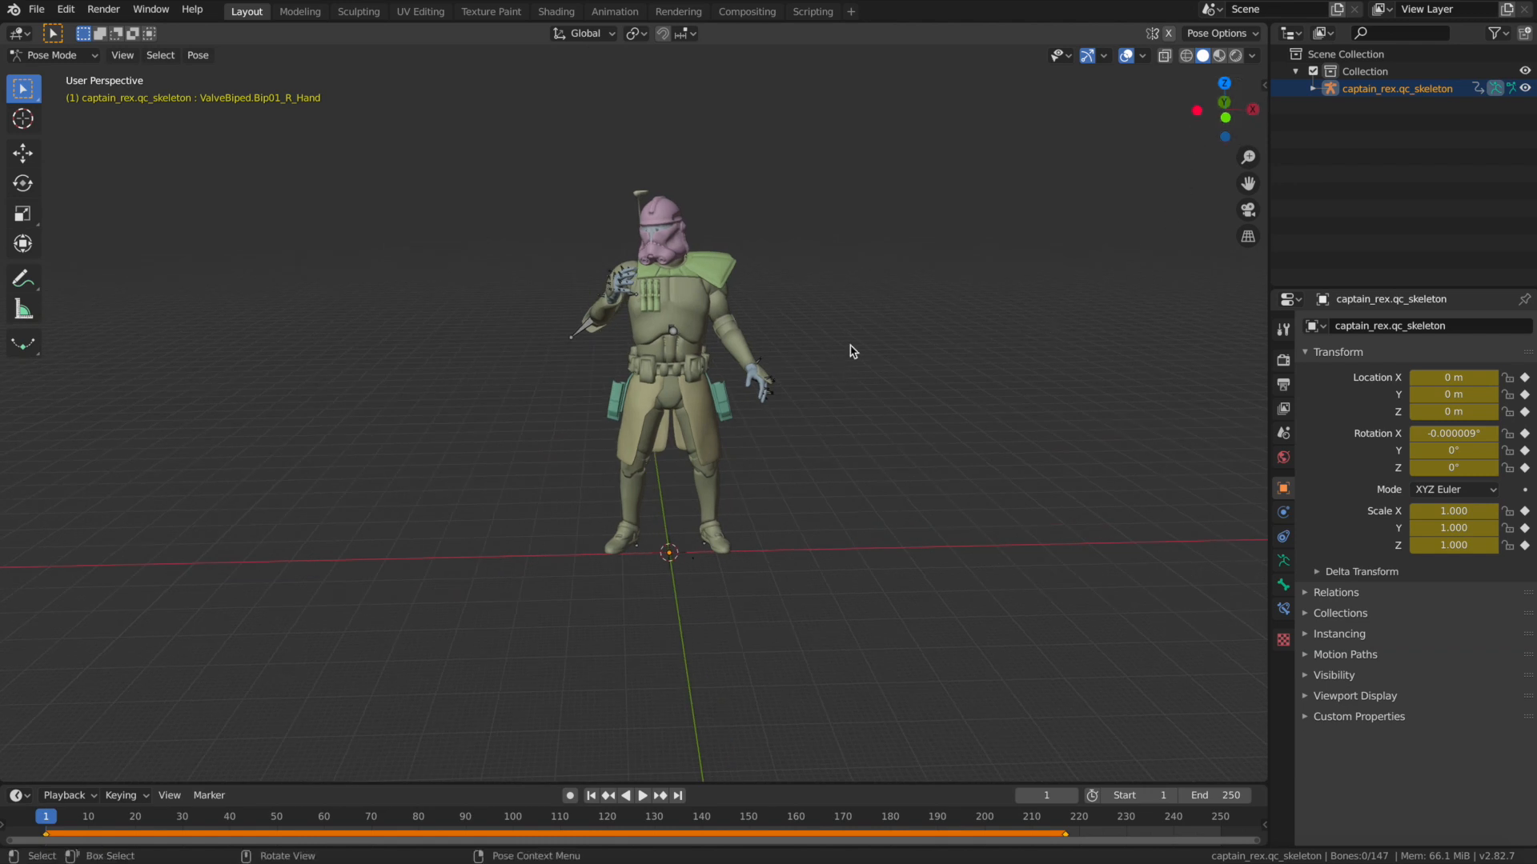
drag(1225, 100, 1309, 103)
drag(1218, 106, 1217, 105)
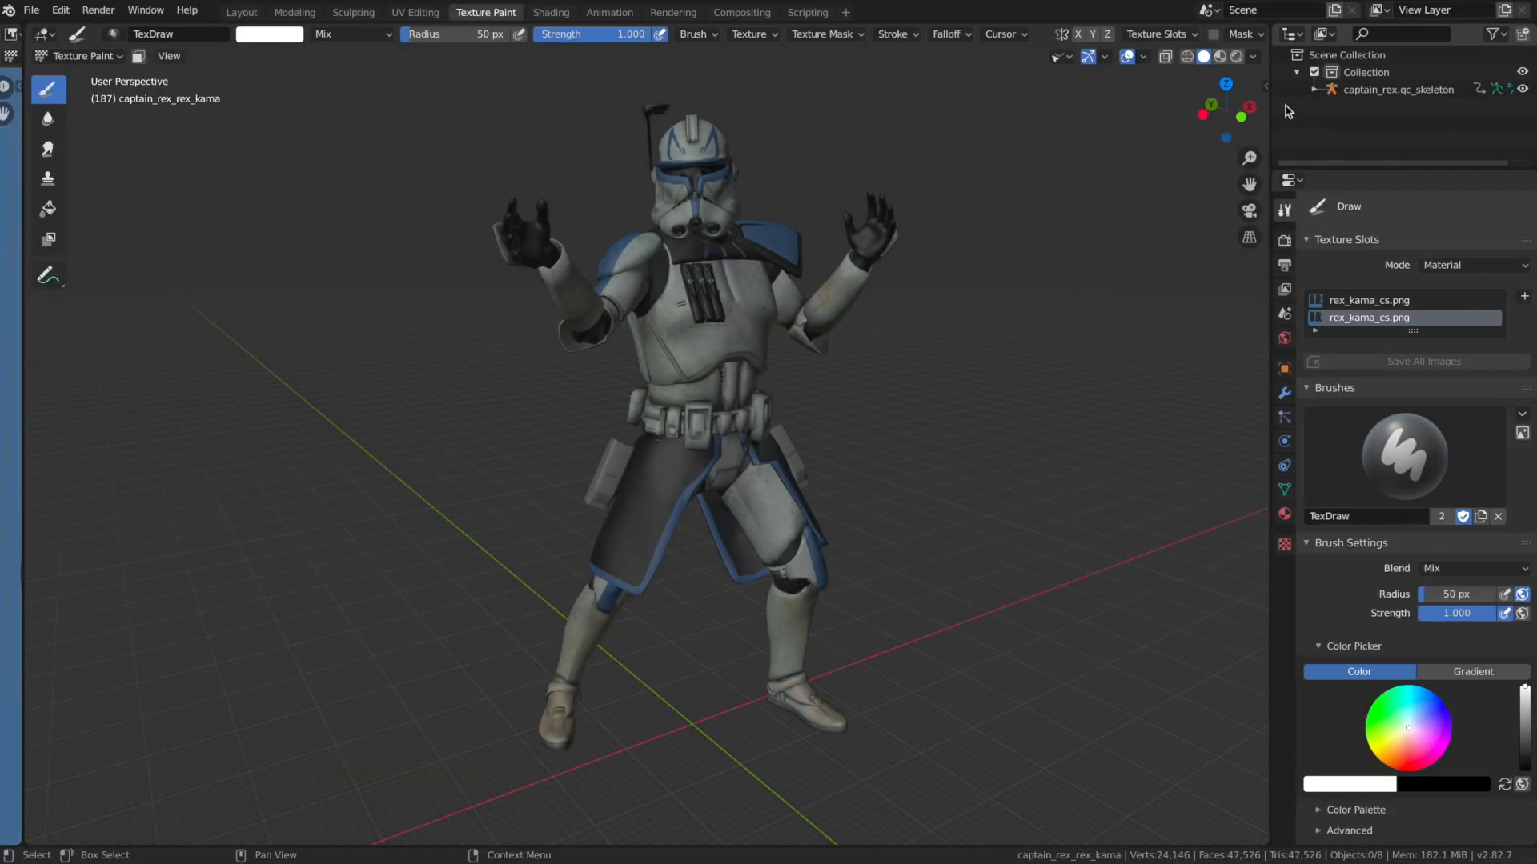
Examine the textured captain_rex model in its raised-arms pose in Texture Paint mode from the front and sides.
drag(1227, 94, 1144, 100)
drag(1248, 184, 1391, 185)
drag(1215, 99, 920, 102)
drag(1249, 184, 1324, 189)
drag(1227, 117, 1198, 151)
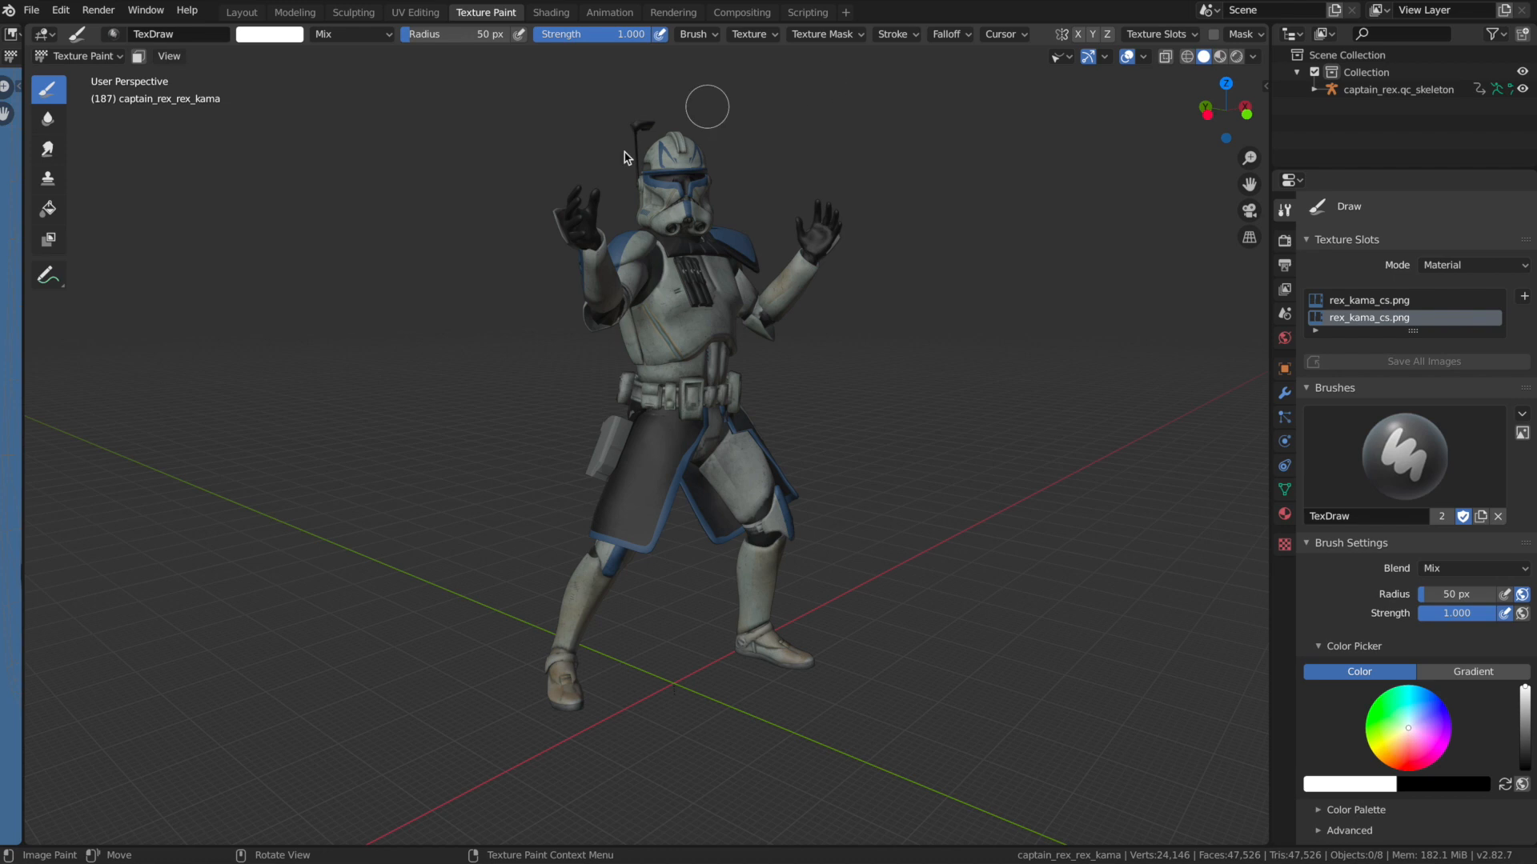
drag(1223, 124, 1269, 118)
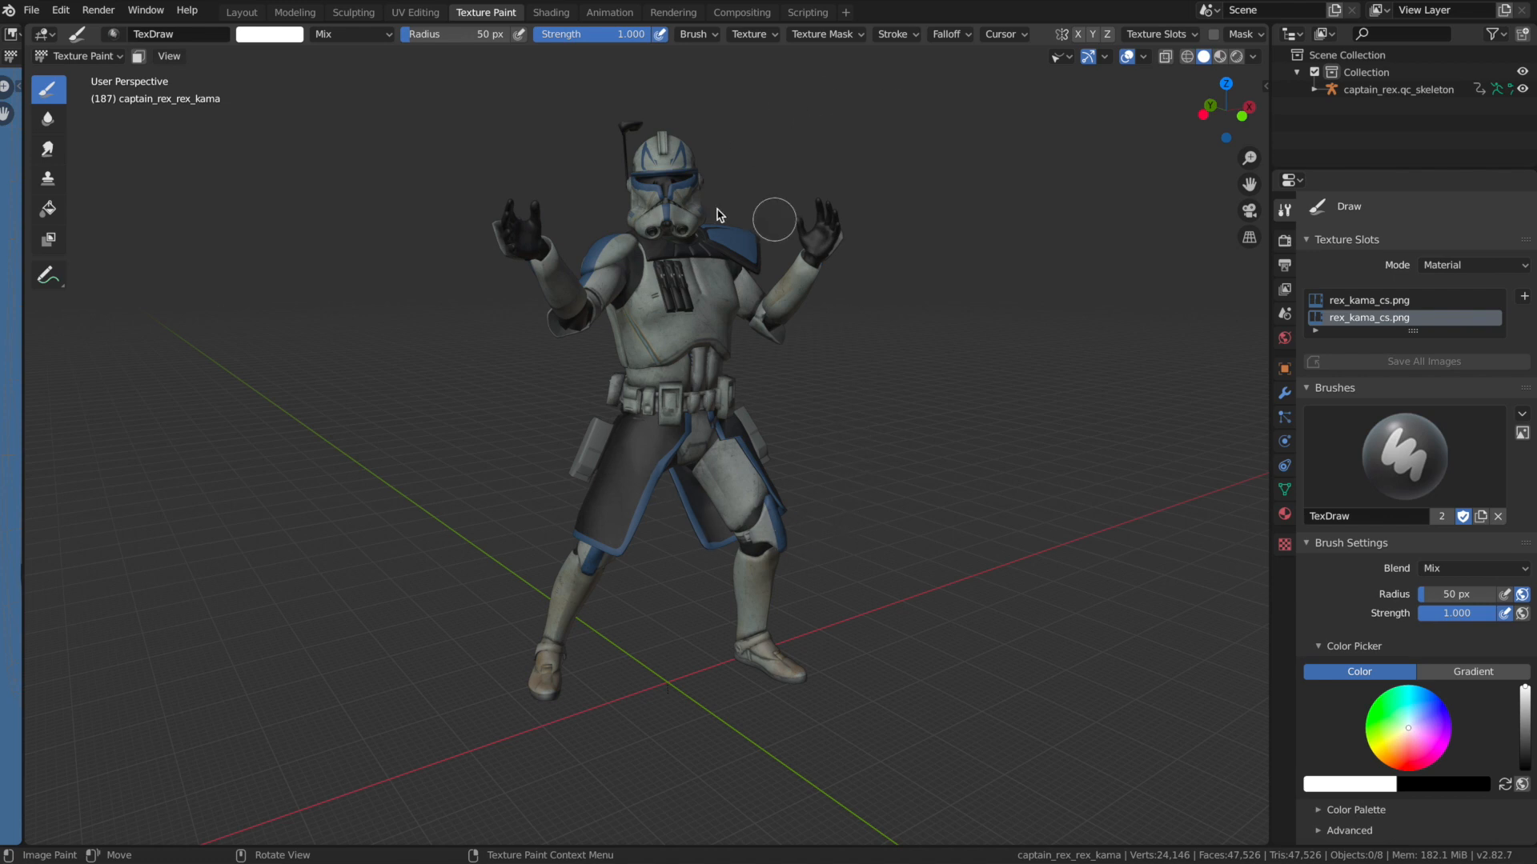
drag(1213, 117, 1232, 117)
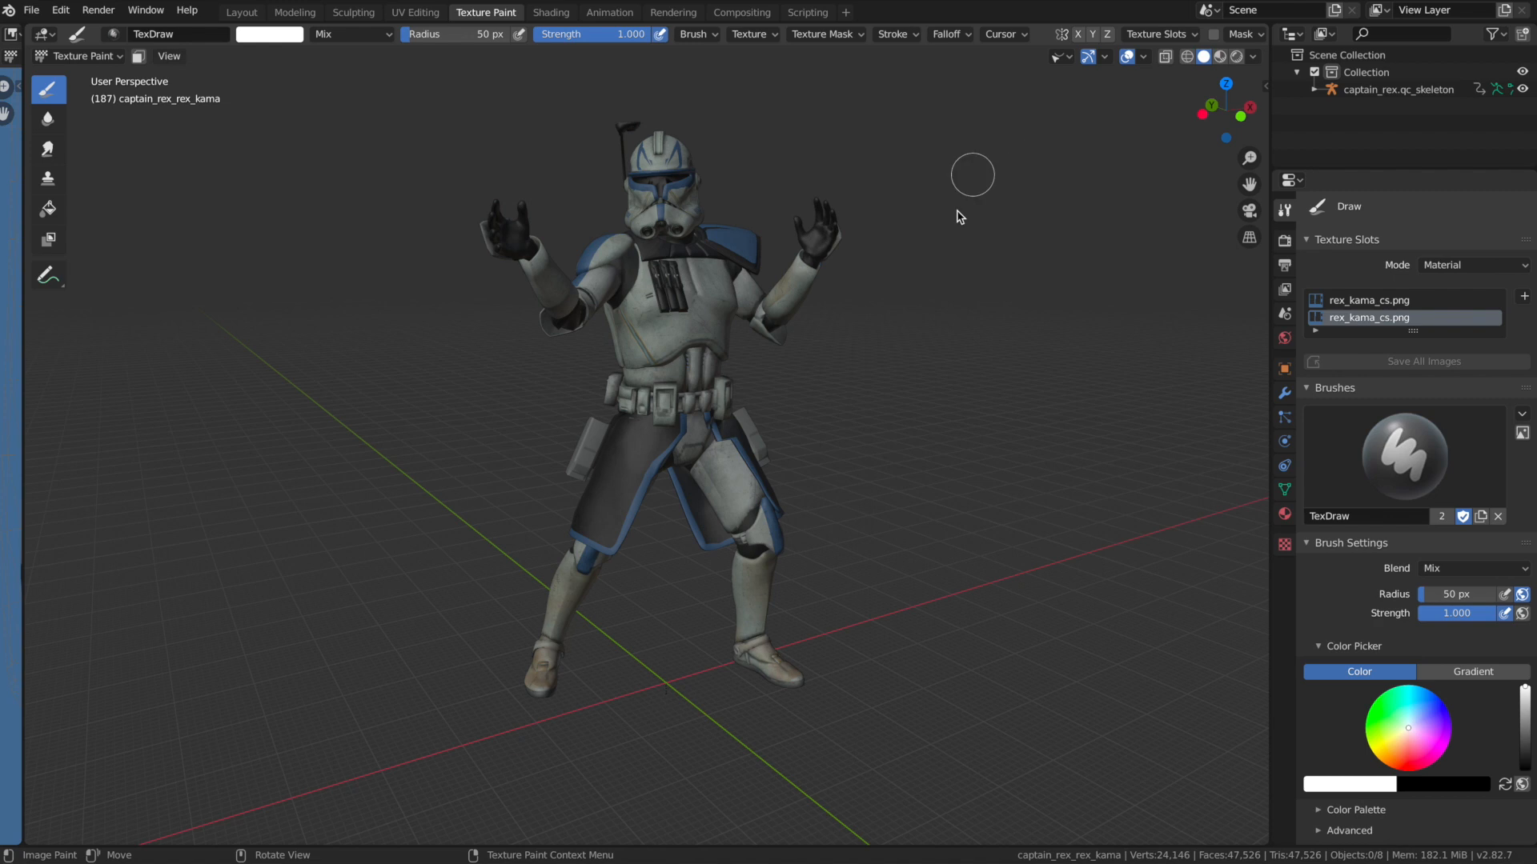
mouse_move(1223, 116)
mouse_down()
mouse_move(1272, 95)
mouse_move(1278, 107)
mouse_move(1228, 123)
mouse_up()
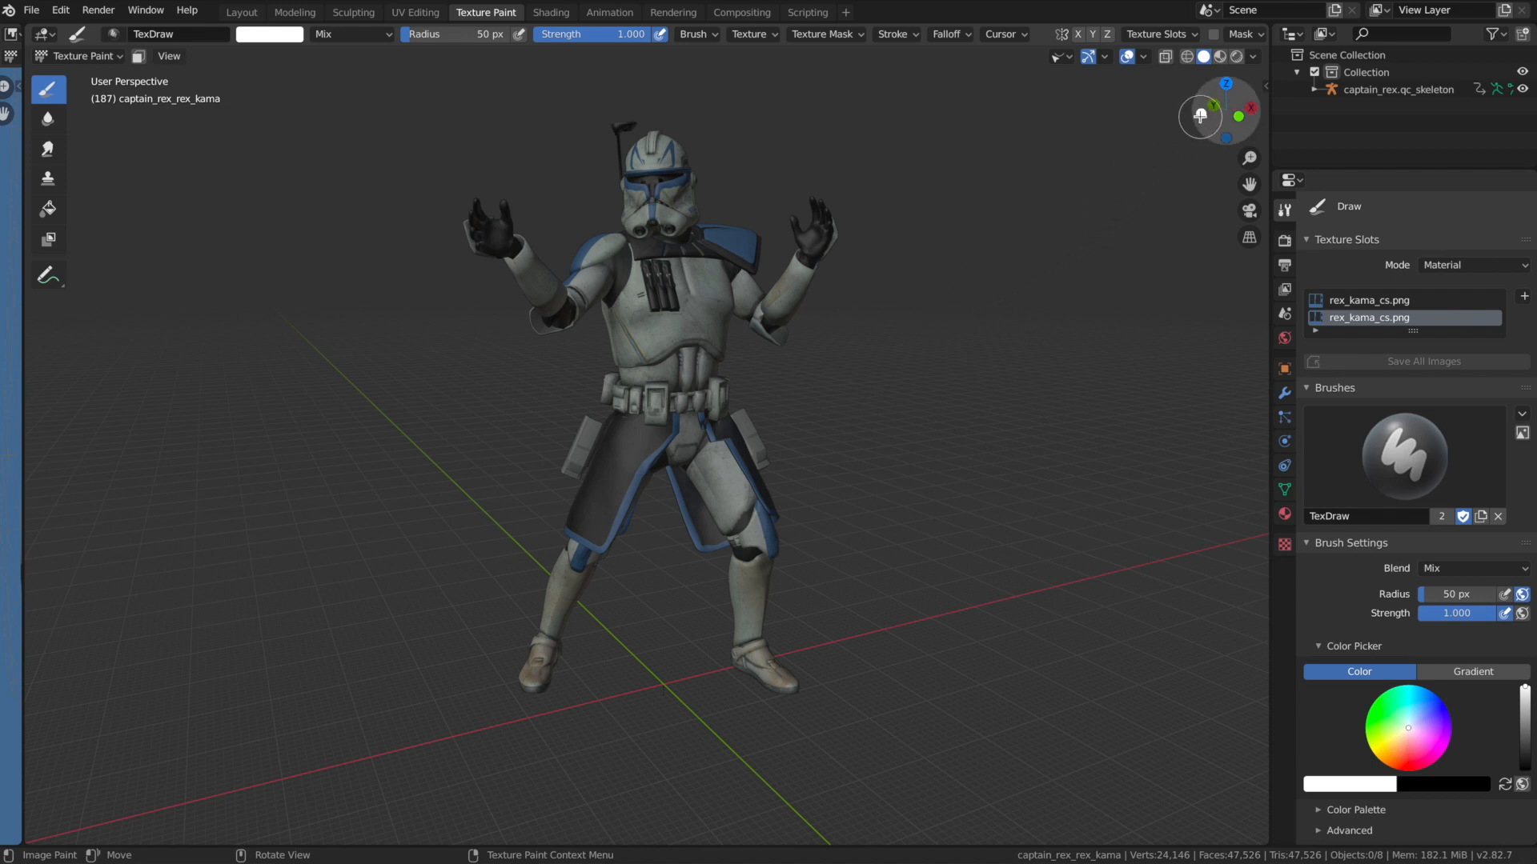
drag(1232, 112, 1245, 124)
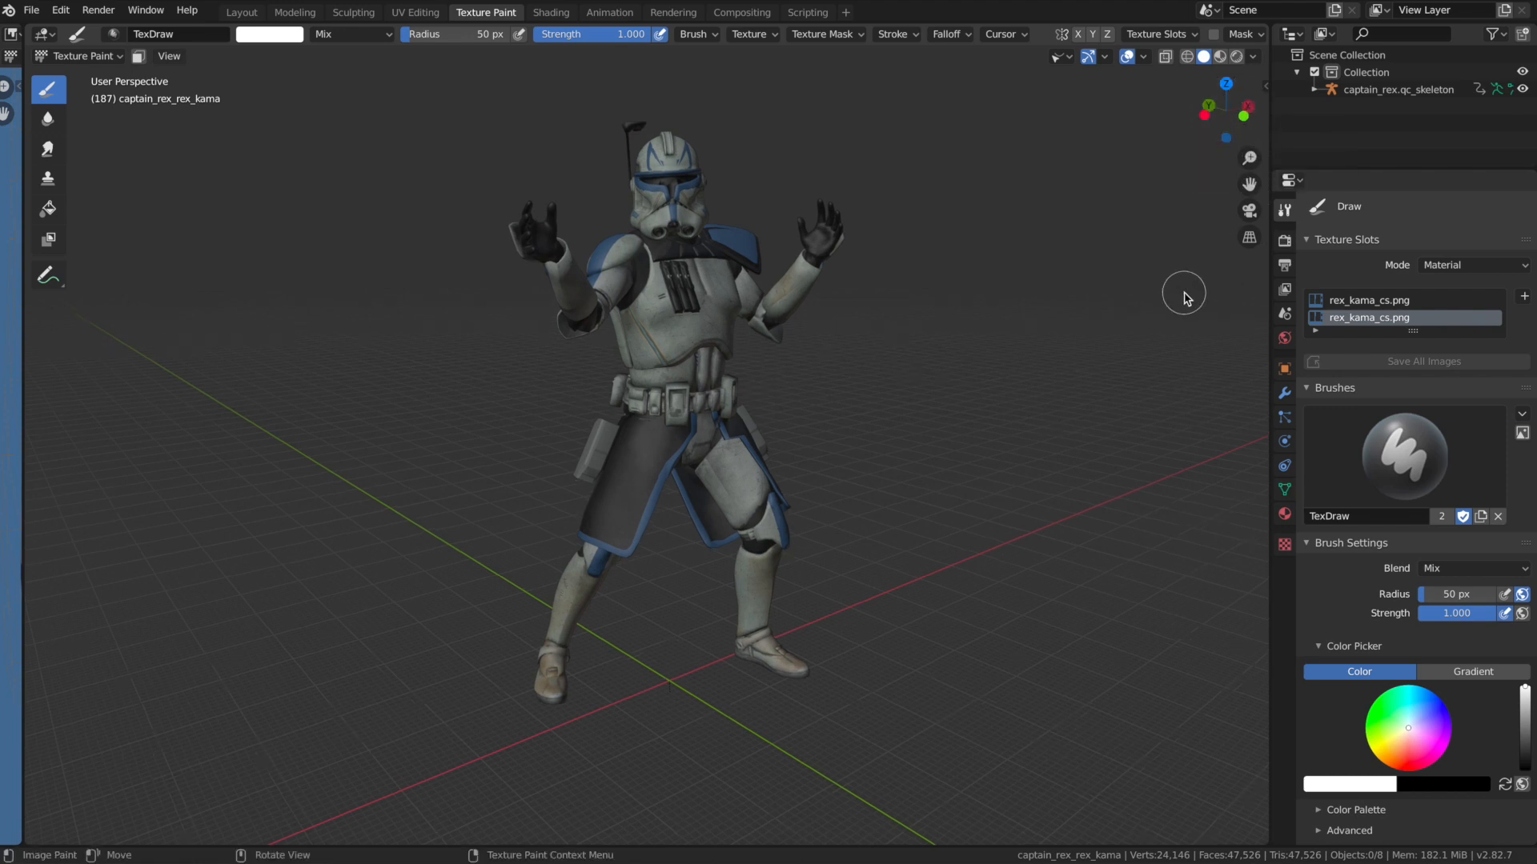
scroll(1112, 298, down, 1)
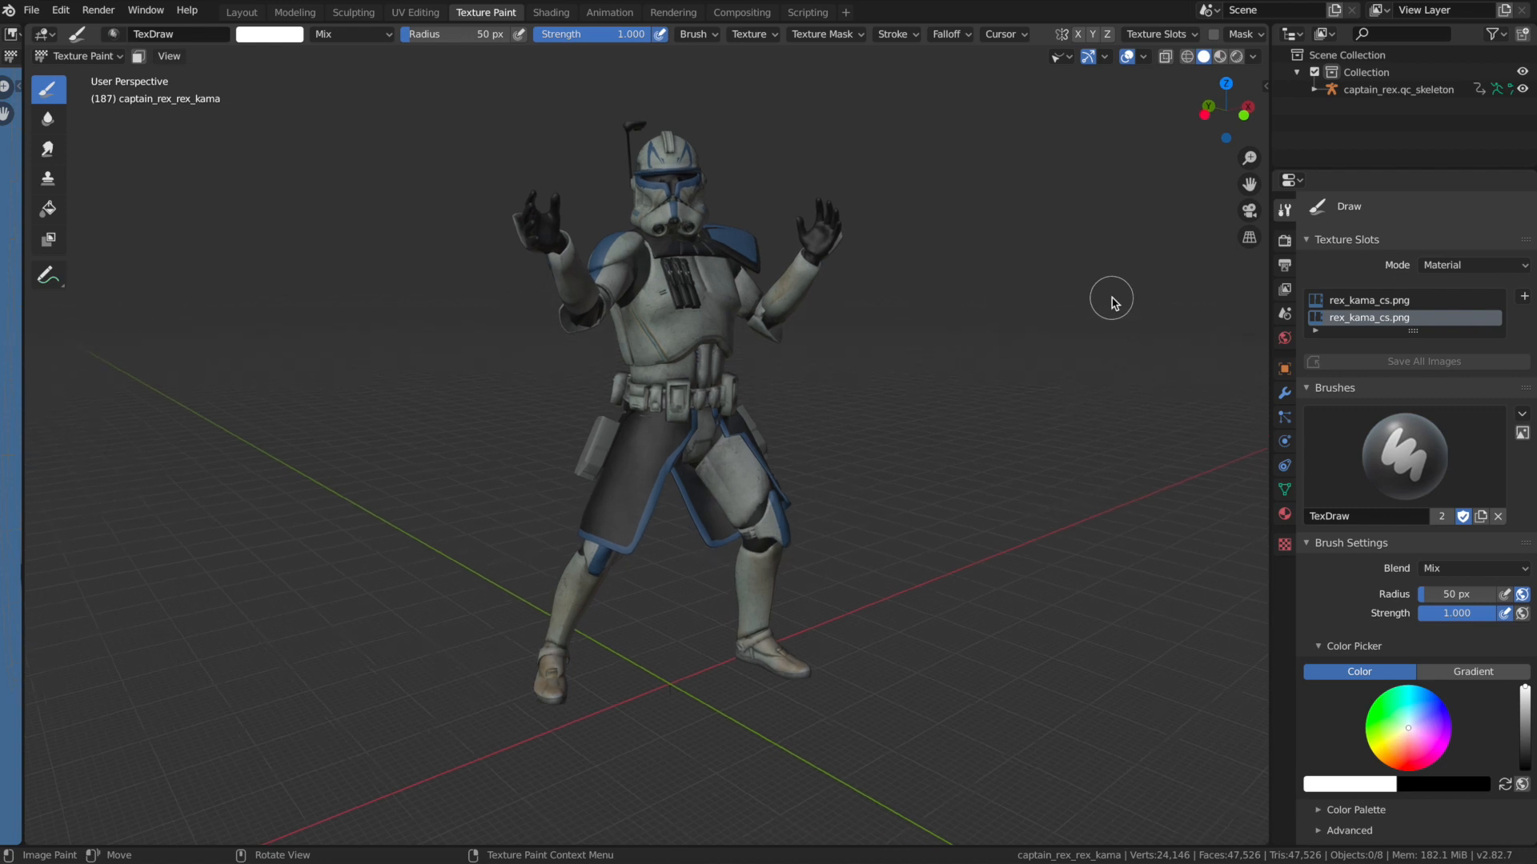
drag(1233, 120, 1215, 108)
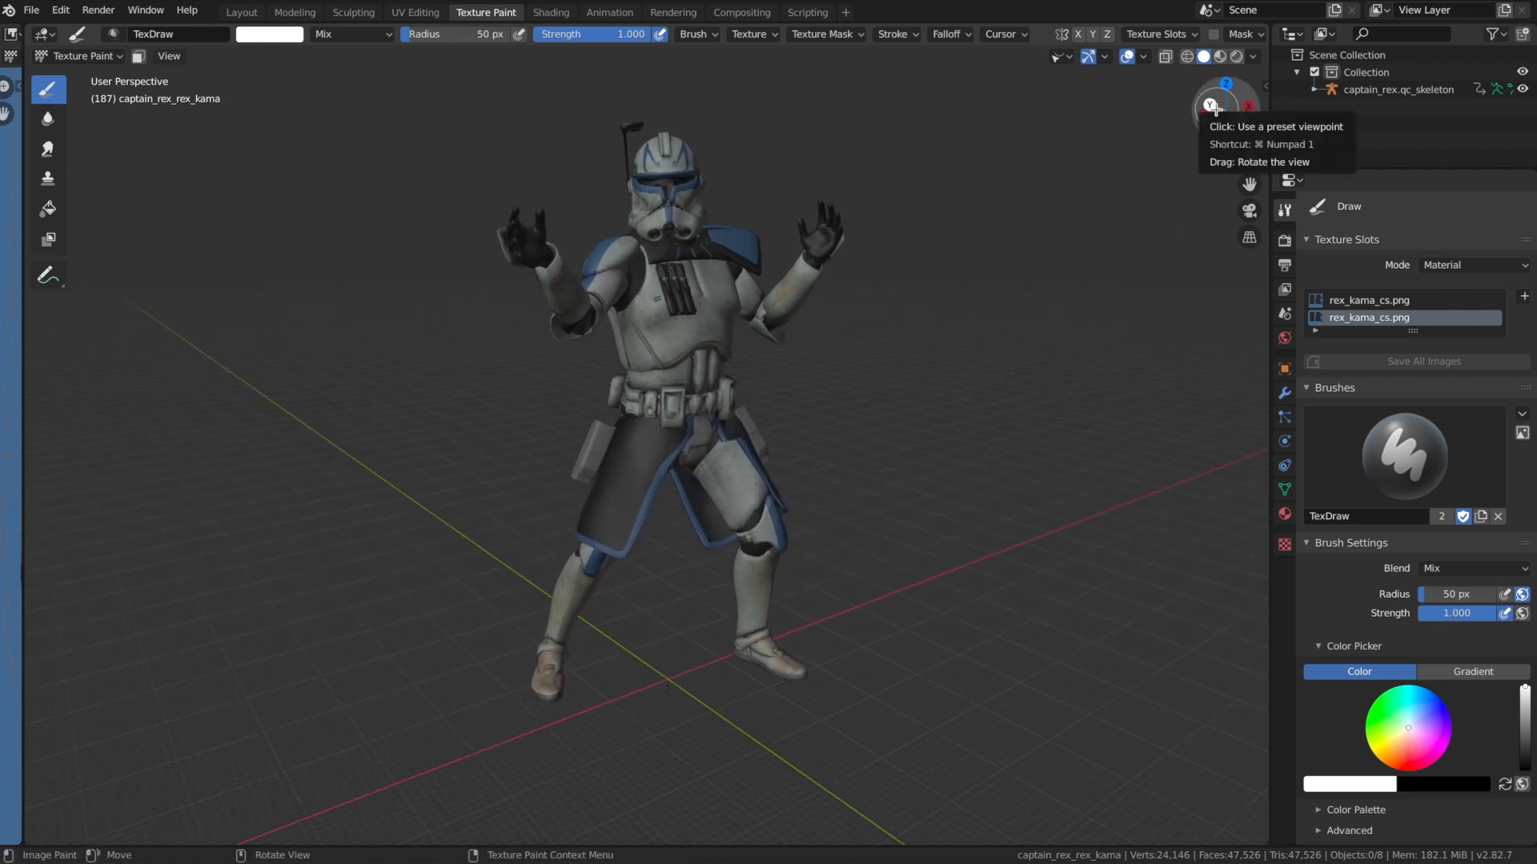